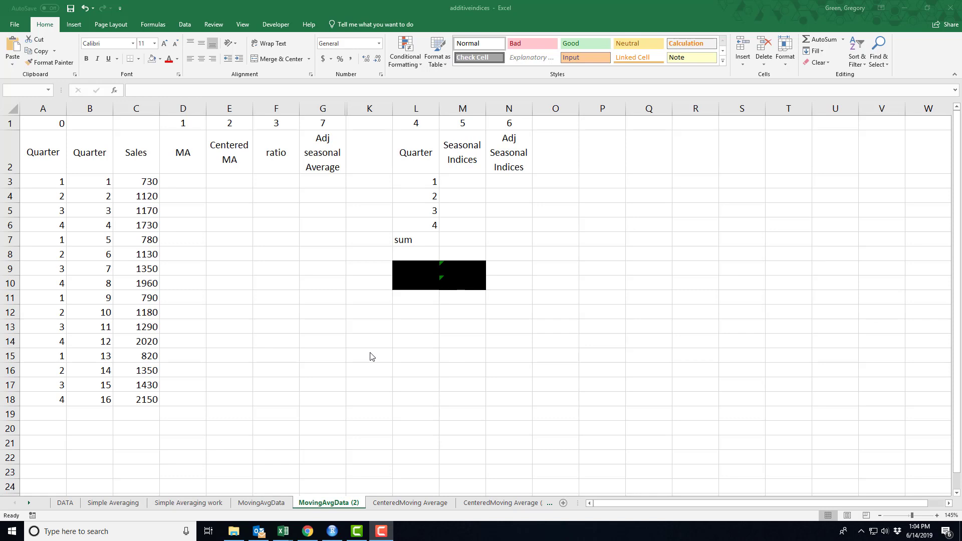
Enter =AVERAGE(C3:C6) in D7 as the first four-quarter moving average, 1187.5
click(178, 241)
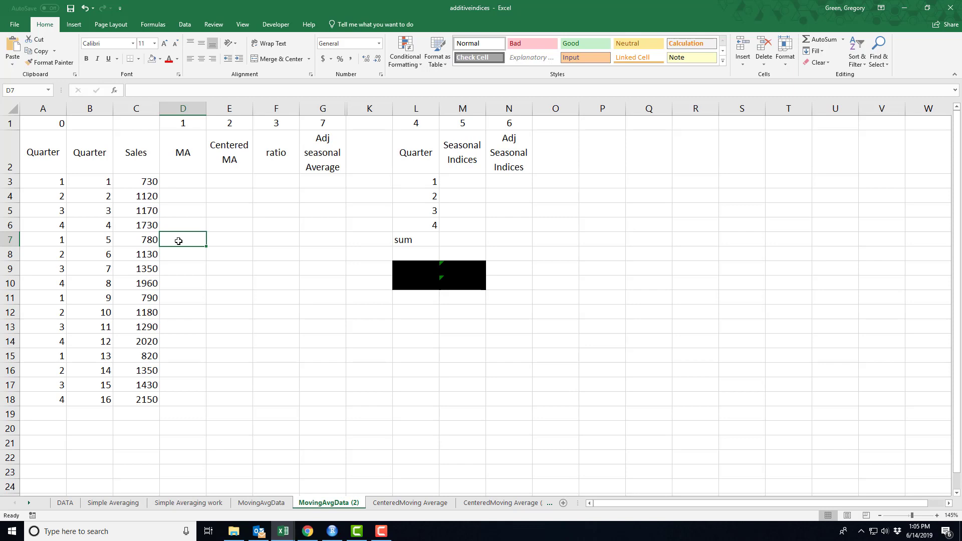
text(=)
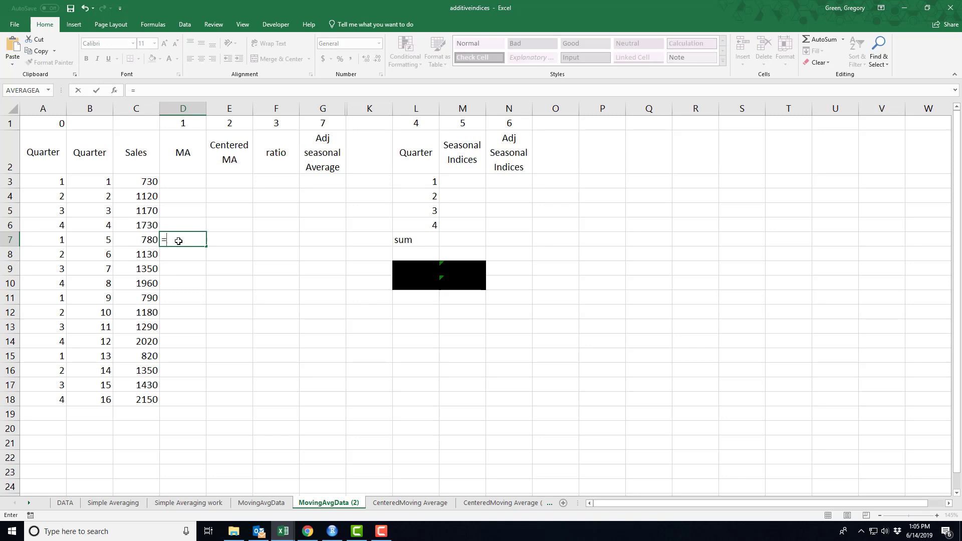
text(average()
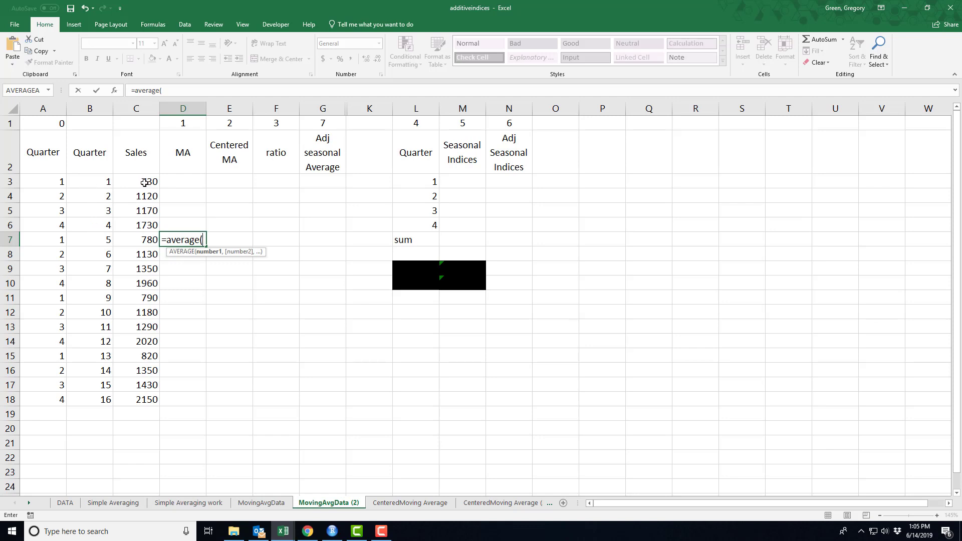
drag(145, 181, 138, 227)
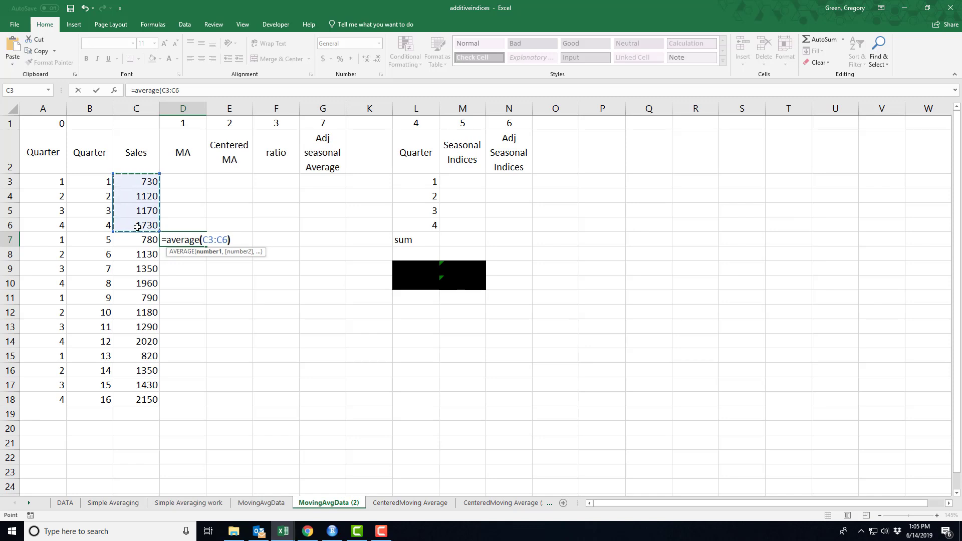
text())
key(Return)
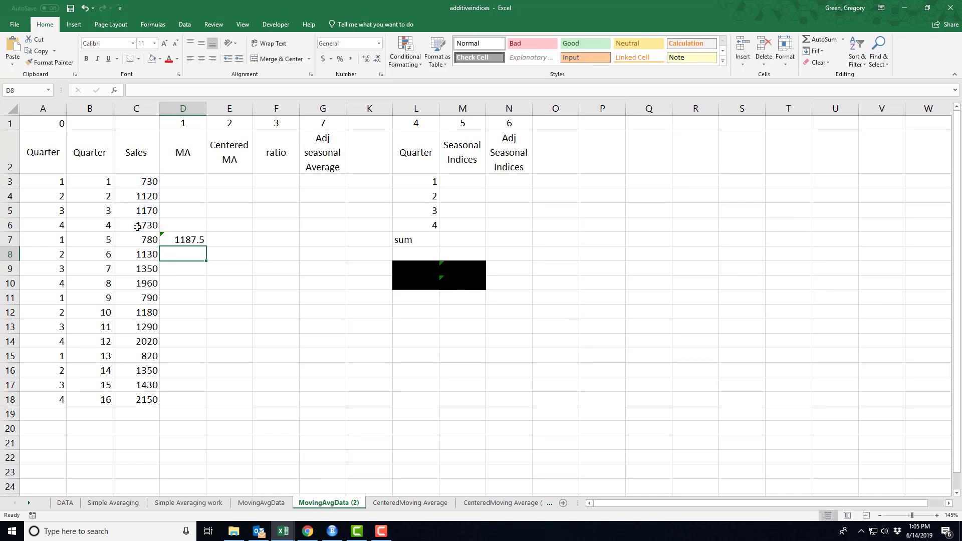
Fill the moving average down to D19 (1437.5) and check its formula range
click(186, 241)
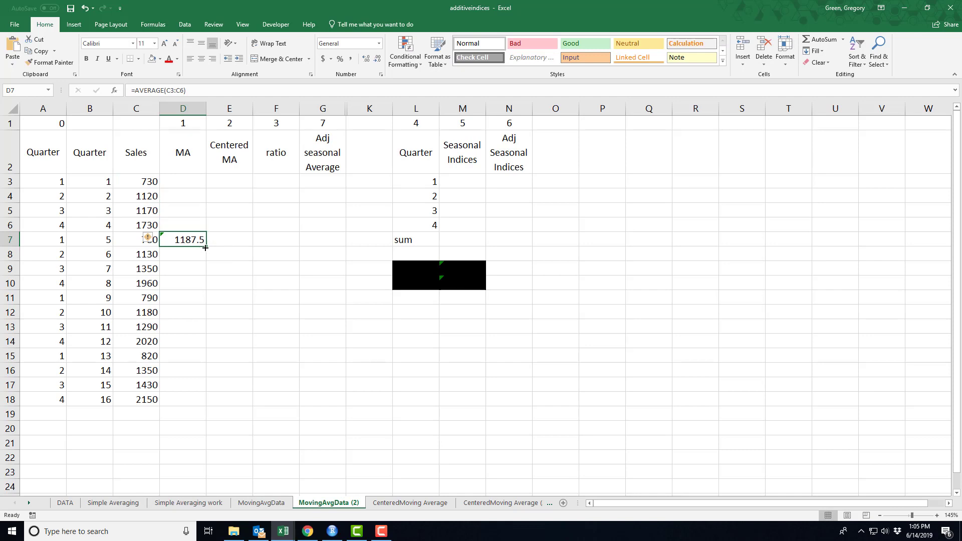
drag(205, 248, 189, 420)
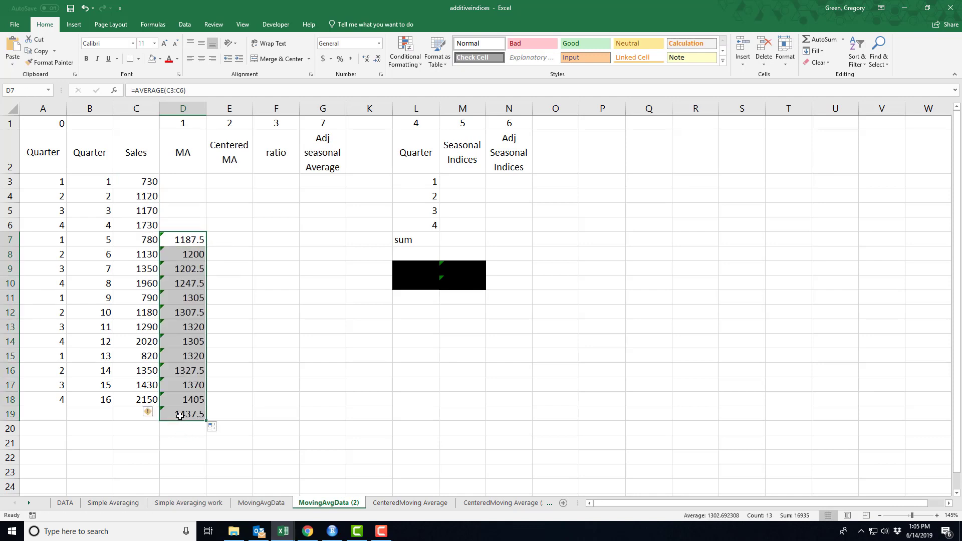
click(179, 416)
double_click(182, 417)
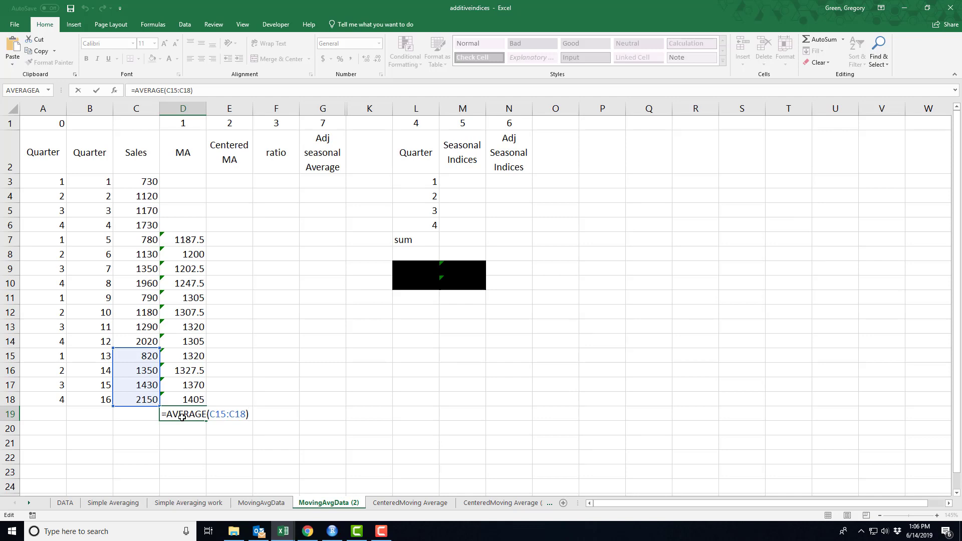
key(Return)
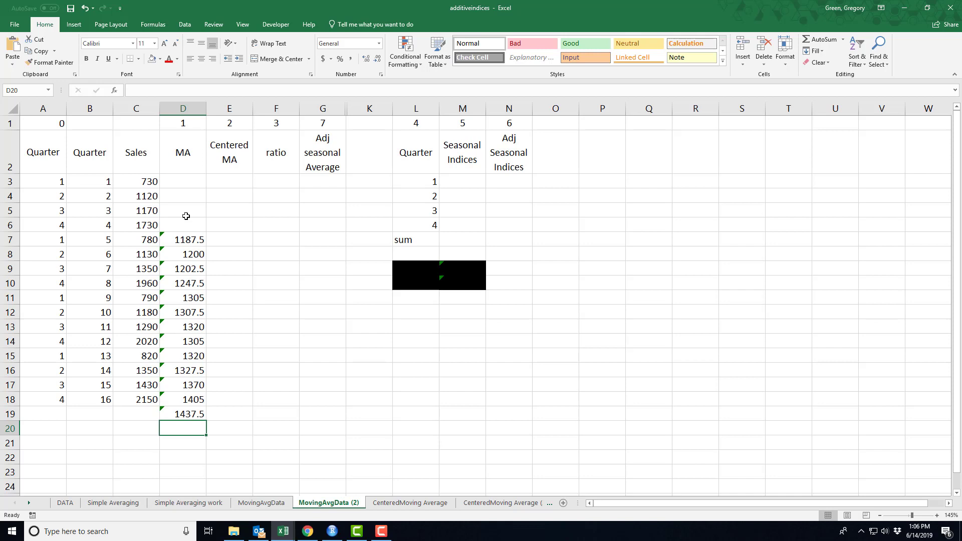
Give the column number cell D1 above MA a light blue fill
click(185, 125)
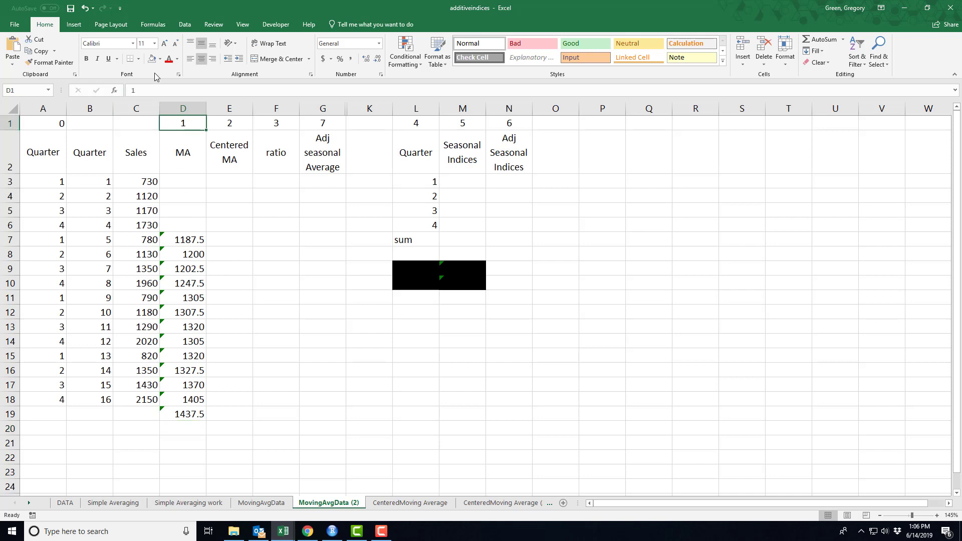
click(159, 58)
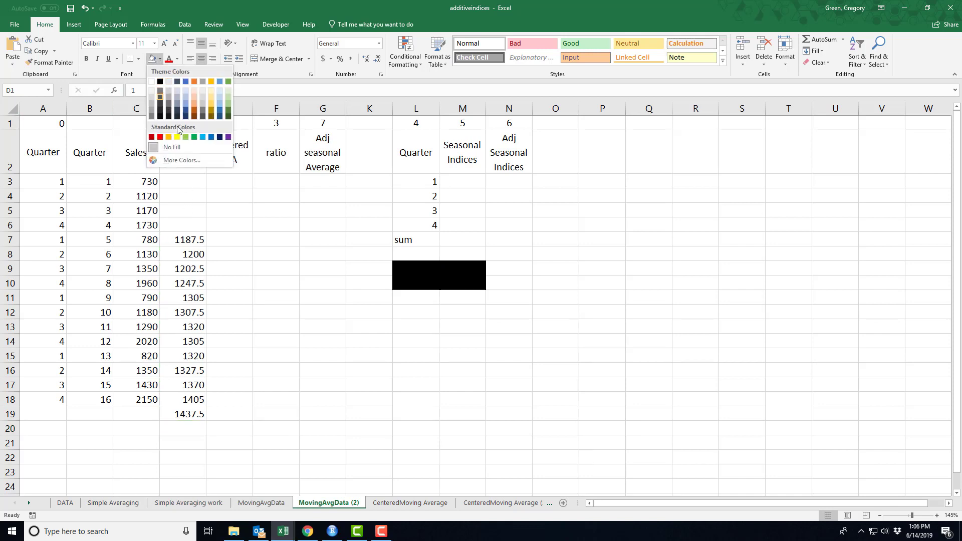
click(185, 90)
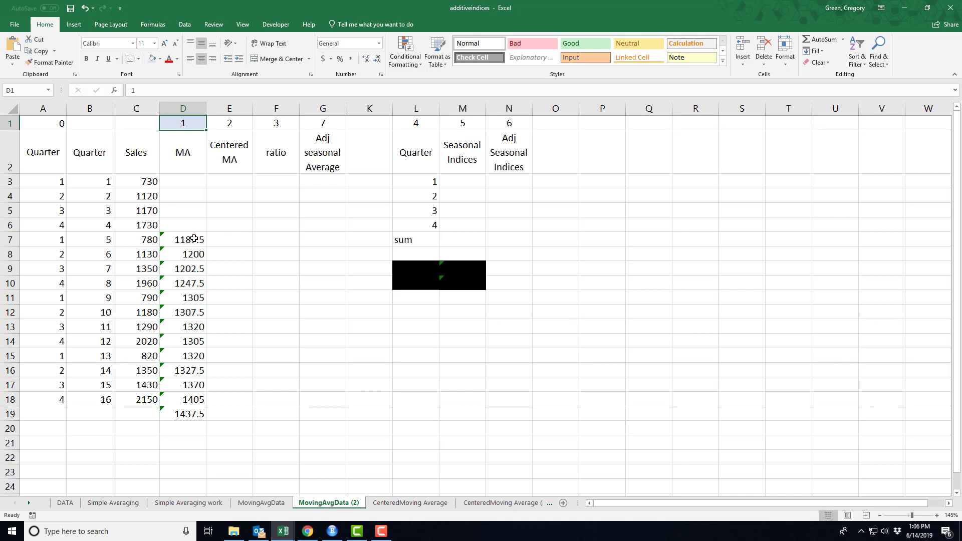
click(195, 240)
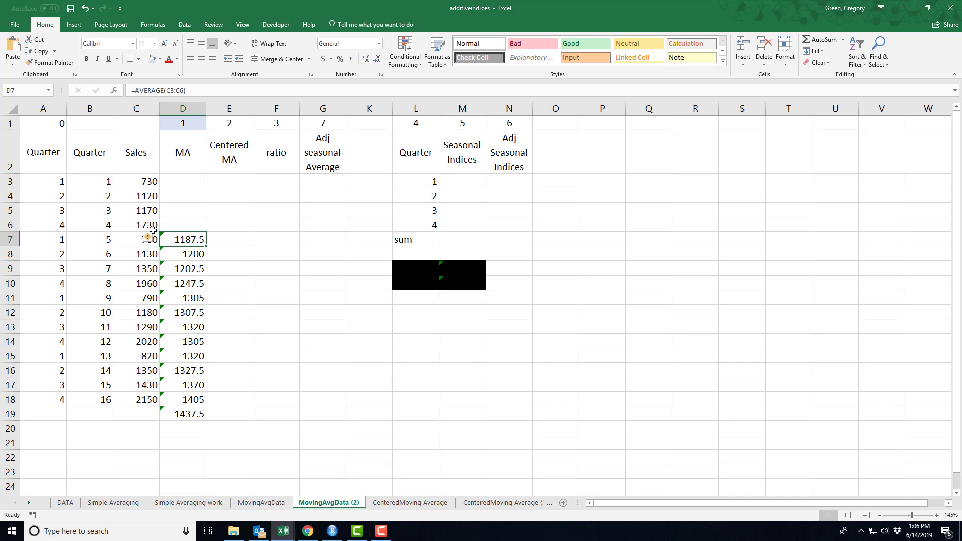
click(223, 213)
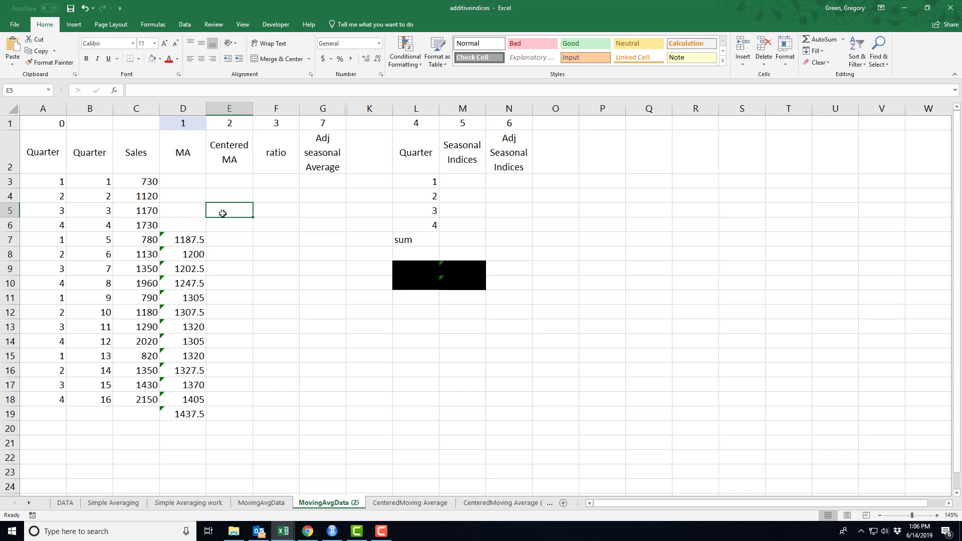
Enter =AVERAGE(D7:D8) in E5 as the first centered moving average, 1193.75
text(=average()
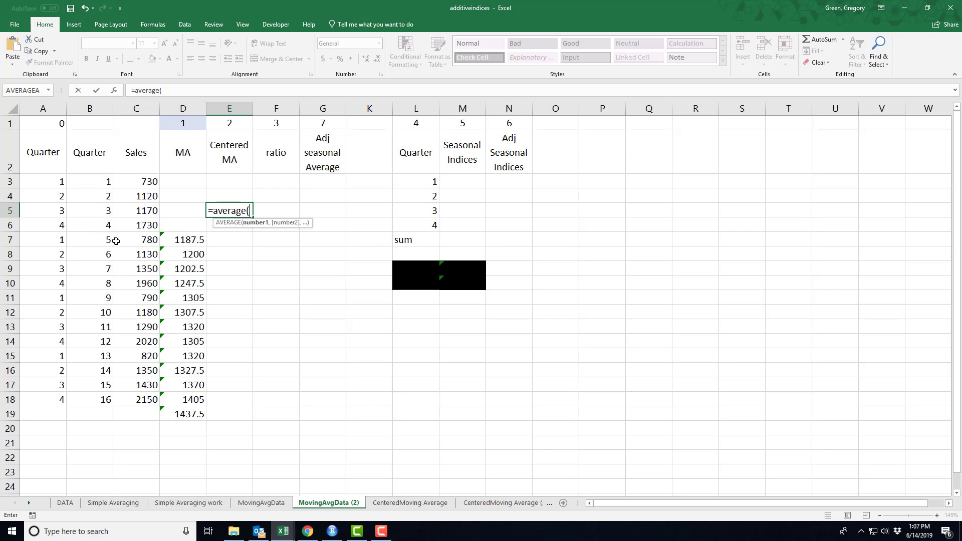
drag(184, 240, 179, 254)
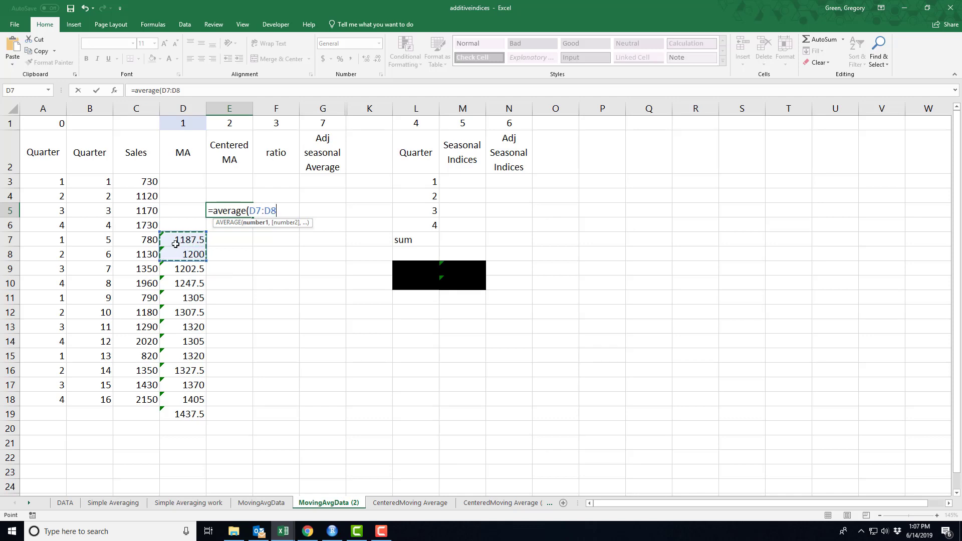
text())
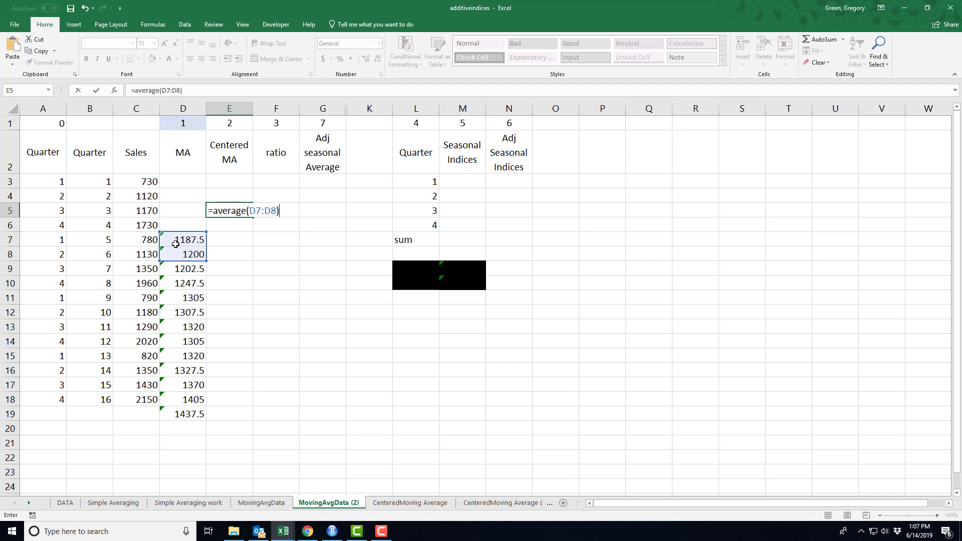
key(Return)
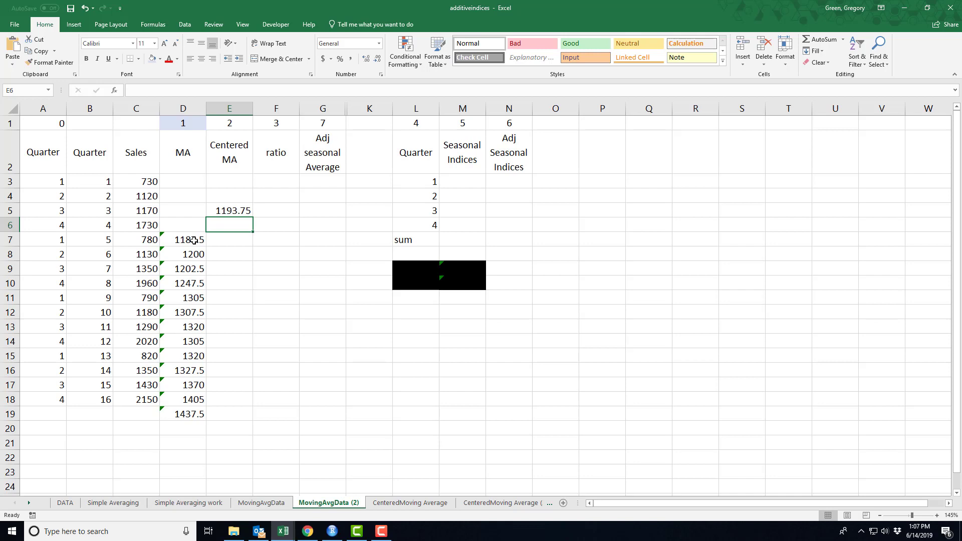
click(186, 241)
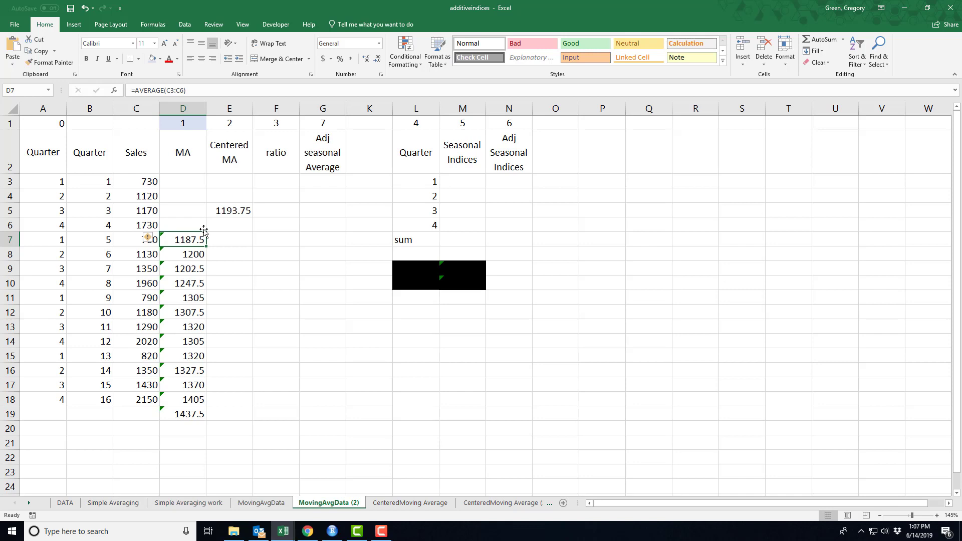
Copy the centered average down column E and clear the surplus value in E17
click(227, 214)
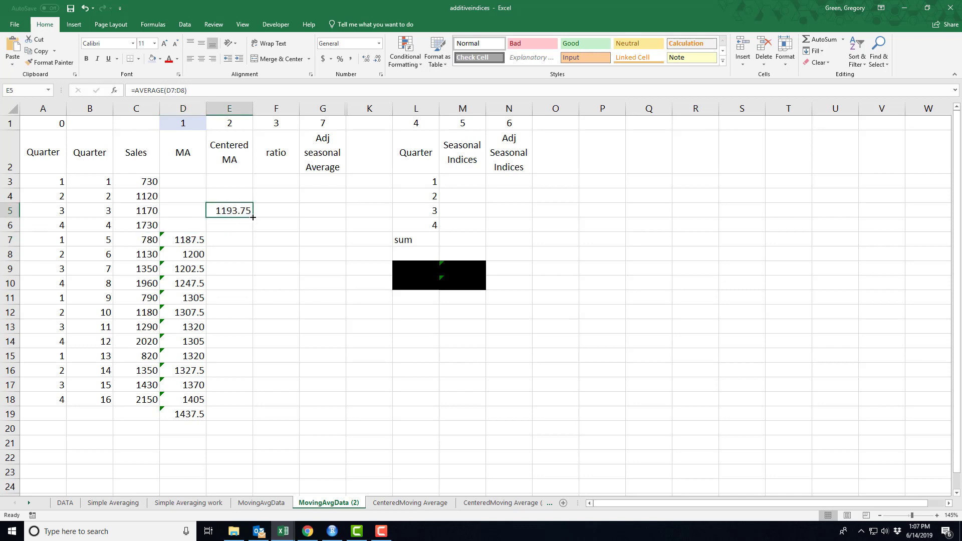
drag(253, 217, 231, 387)
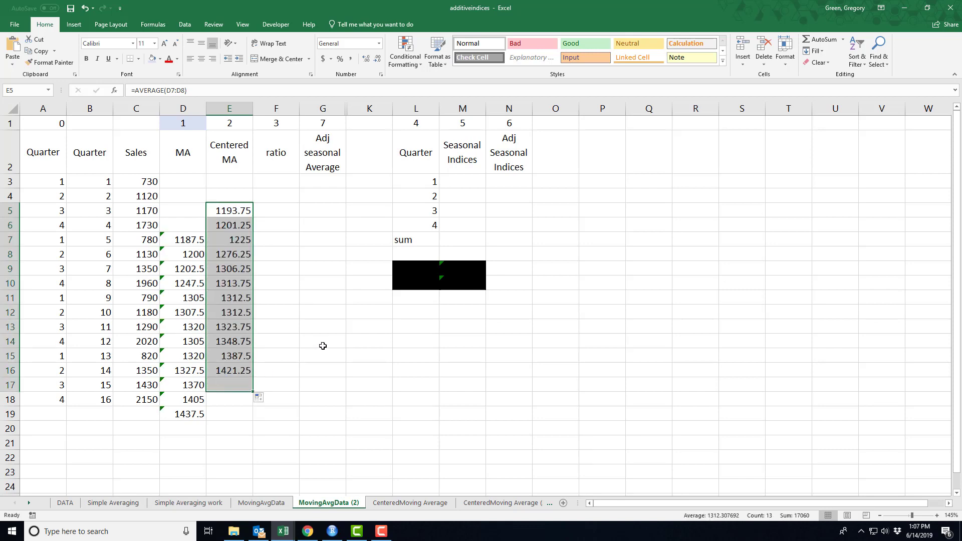
click(230, 388)
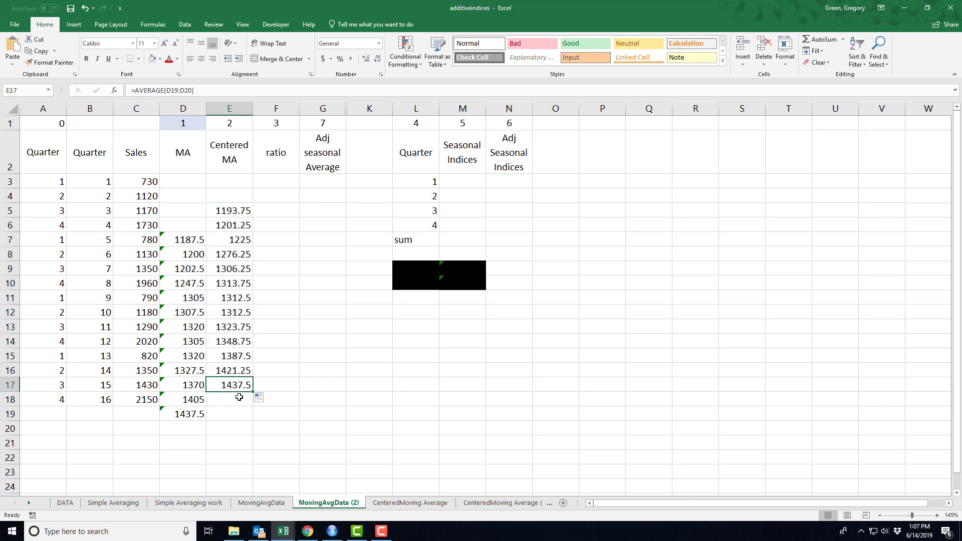
key(F2)
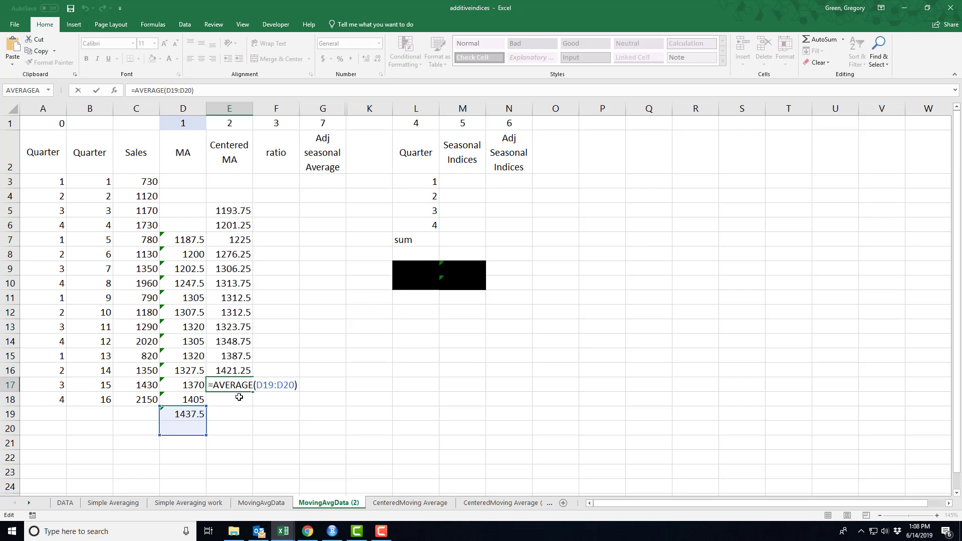
key(Return)
click(237, 388)
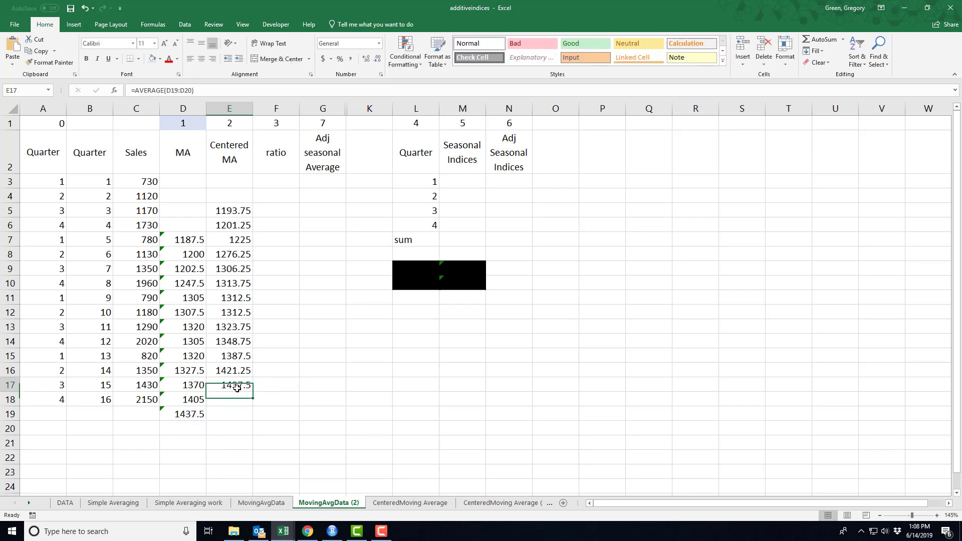
key(Delete)
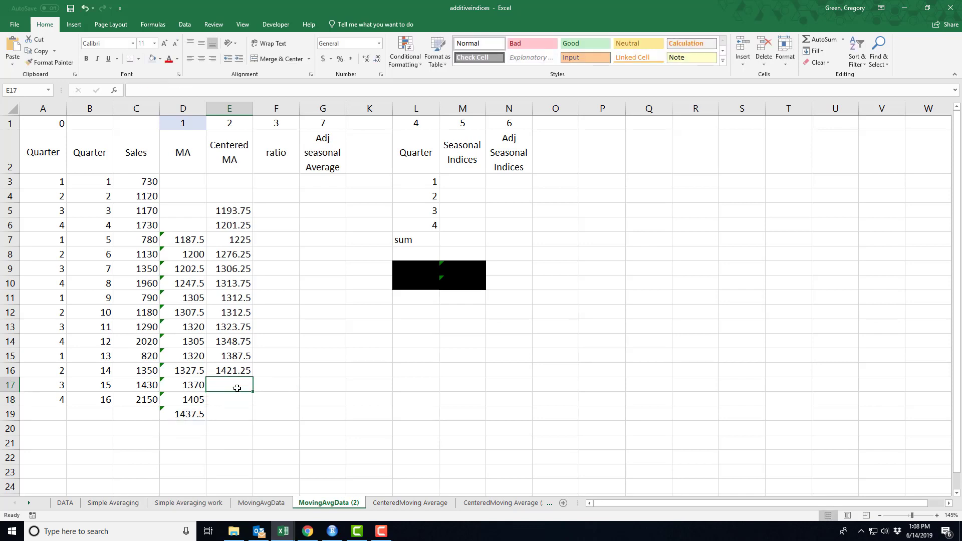
Enter =C5/E5 in F5 as the first sales-to-centered-average ratio, 0.9801
click(229, 124)
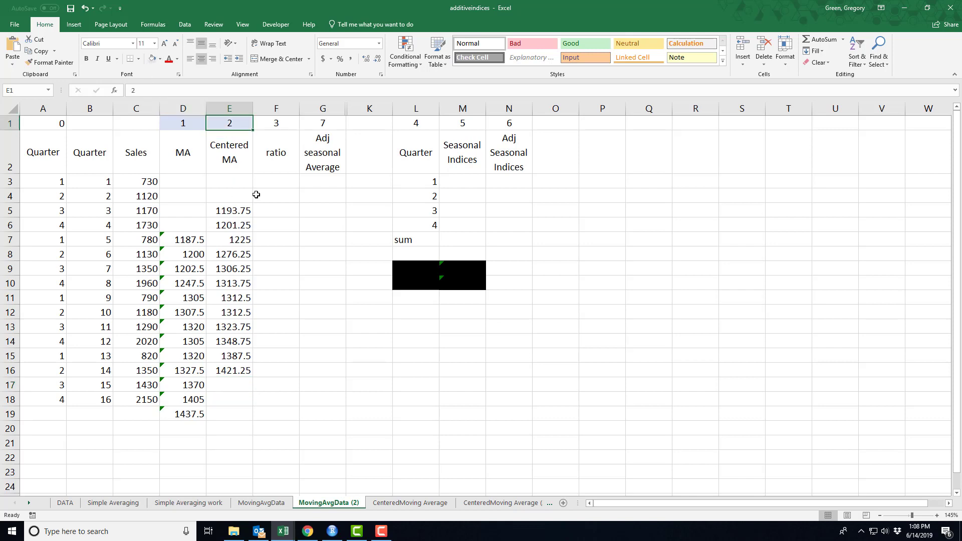
click(270, 213)
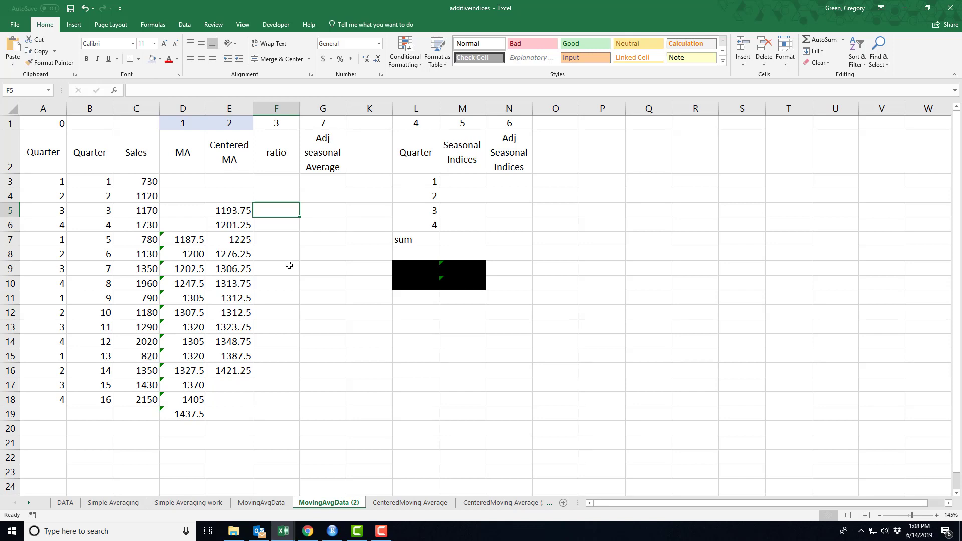
text(=)
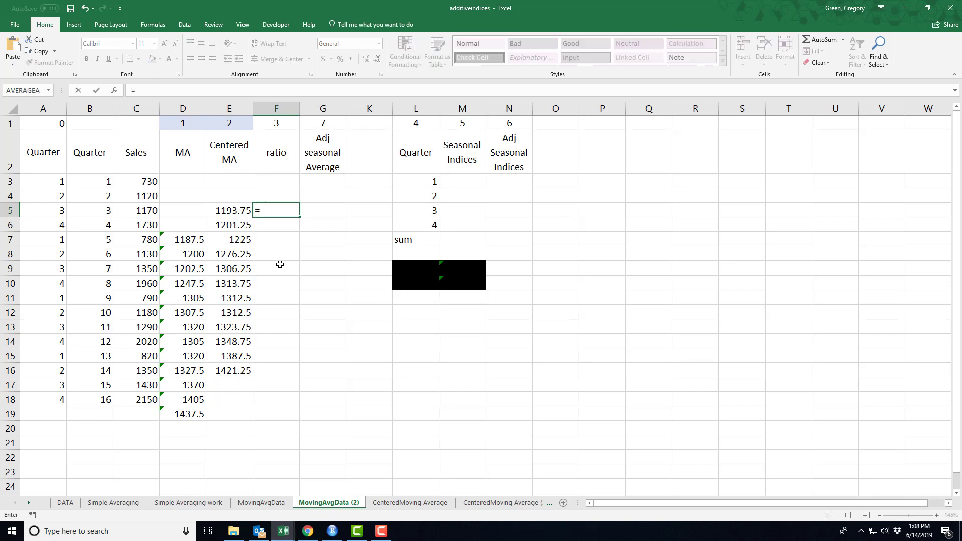
click(145, 212)
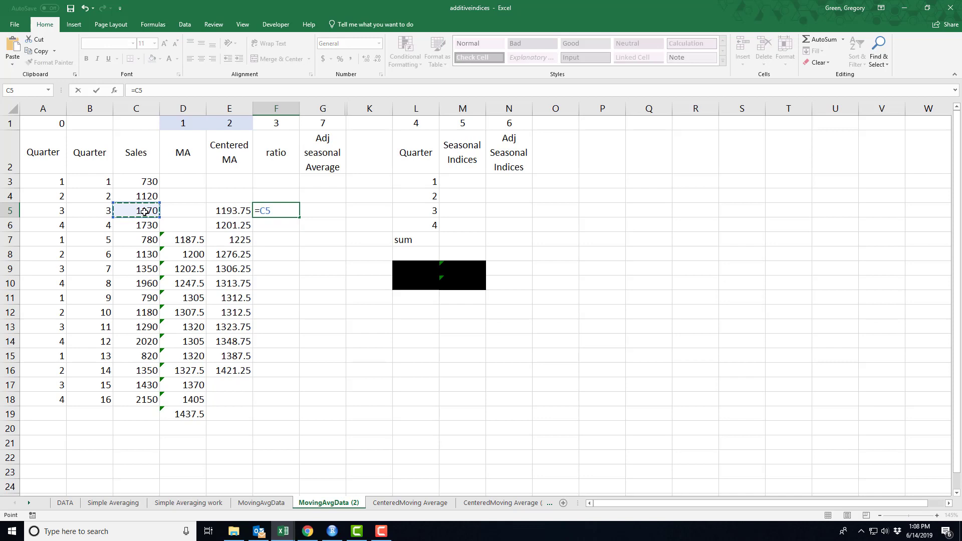
text(/)
click(224, 212)
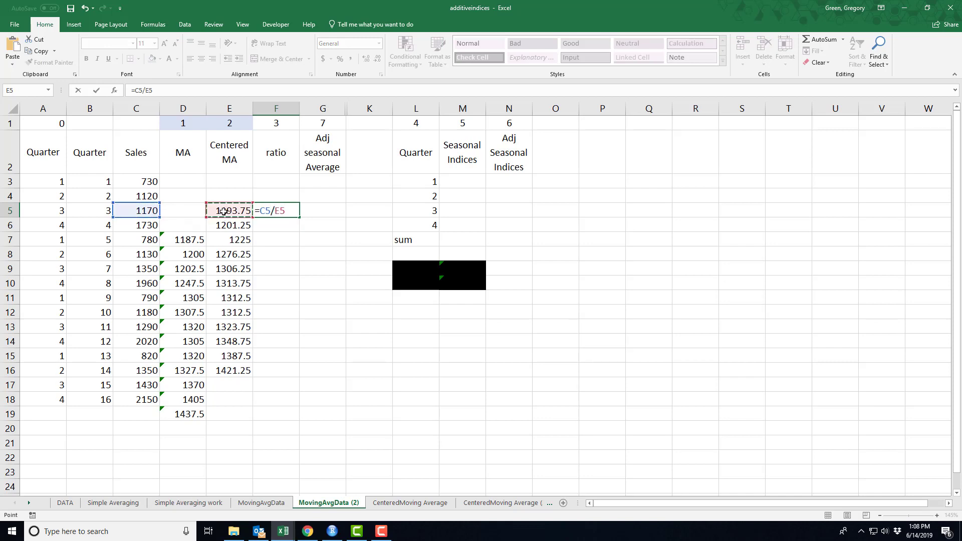
key(Return)
Copy the ratio formula down to F16, ending at 0.94987
click(283, 211)
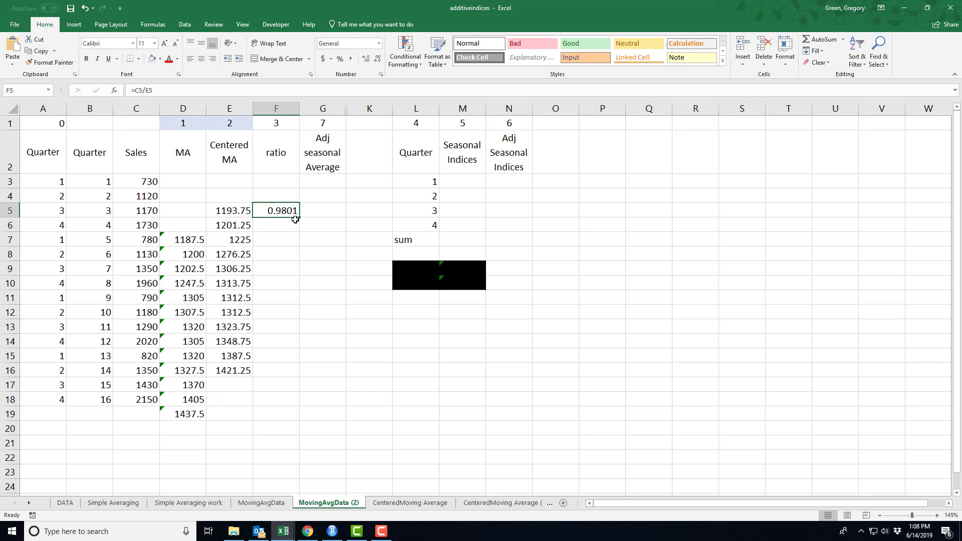
drag(300, 218, 284, 374)
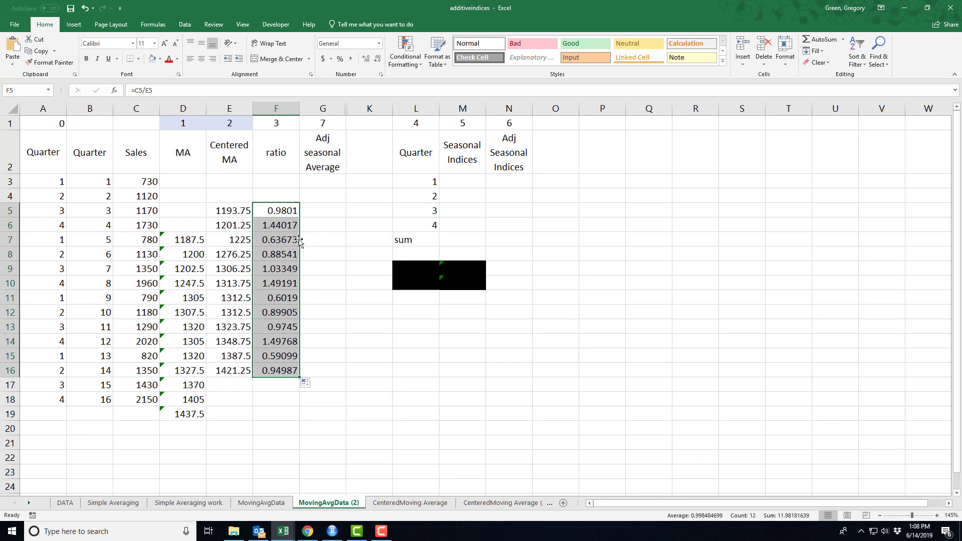
click(272, 125)
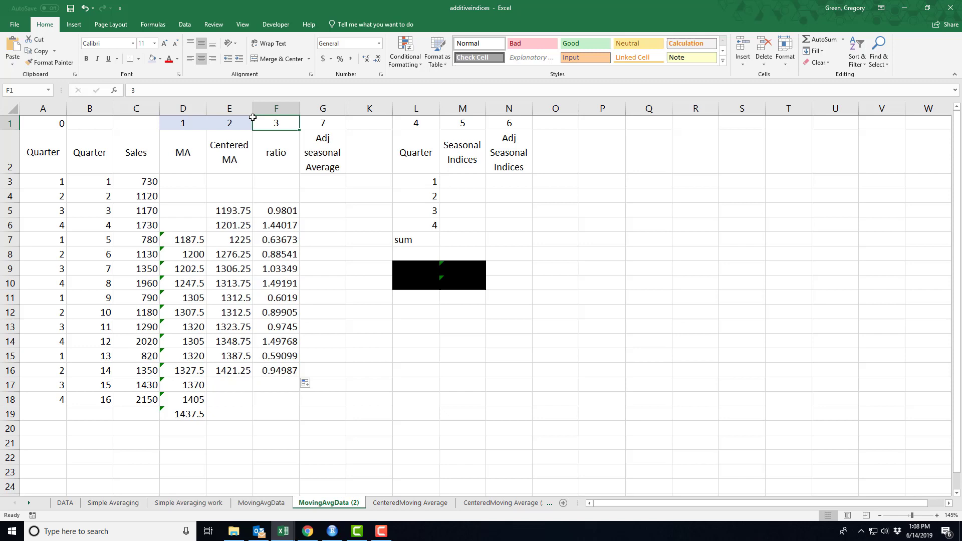
Shade F1 light blue and start M3's AVERAGE with the absolute range $A$5:$A$16
click(150, 60)
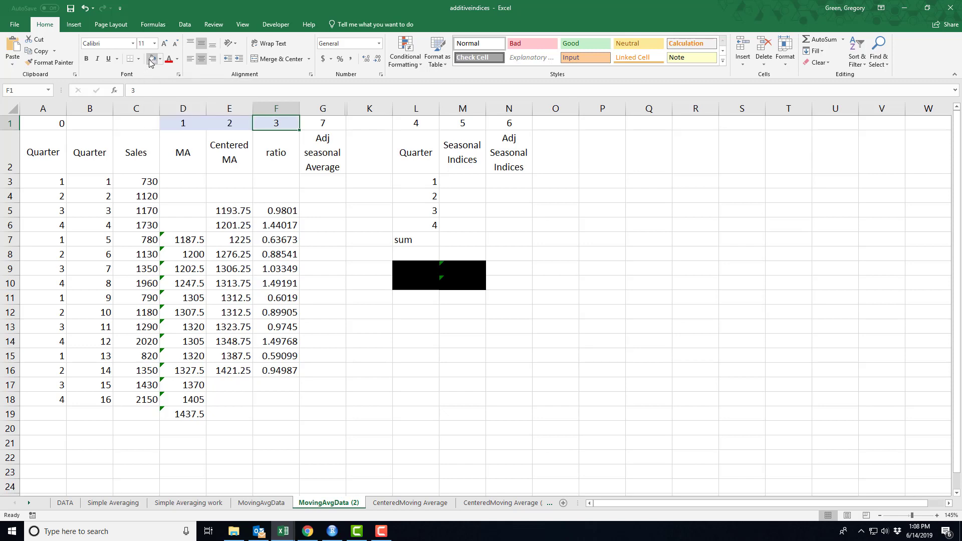
click(461, 183)
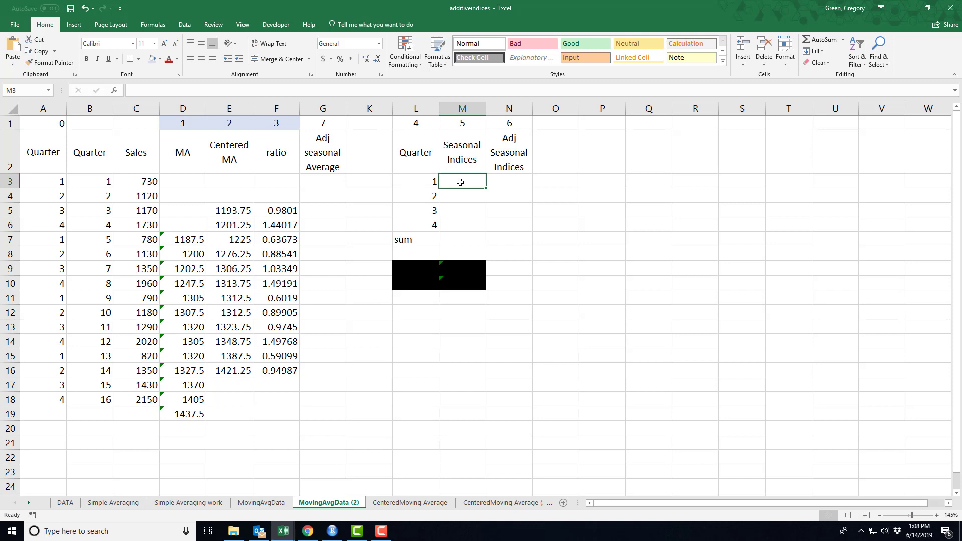
text(=a)
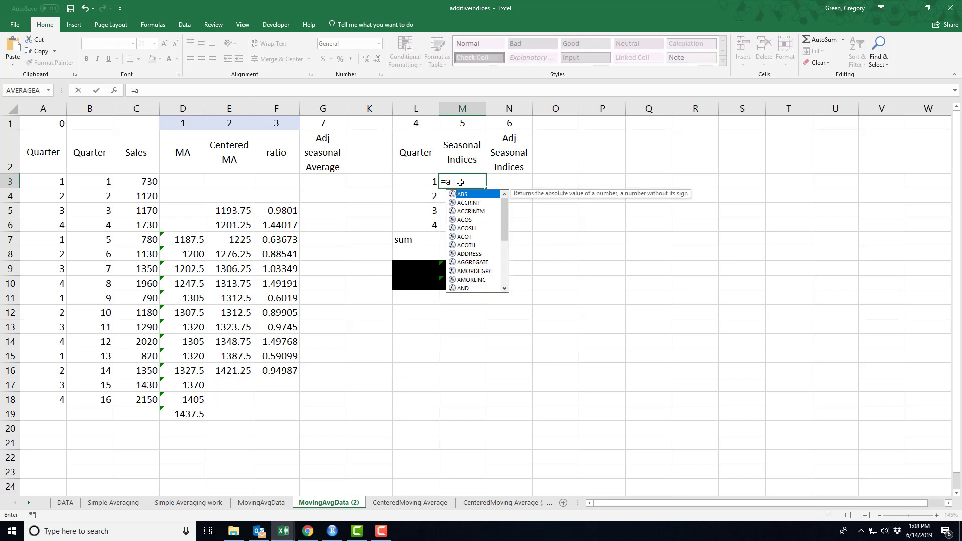
text(verage()
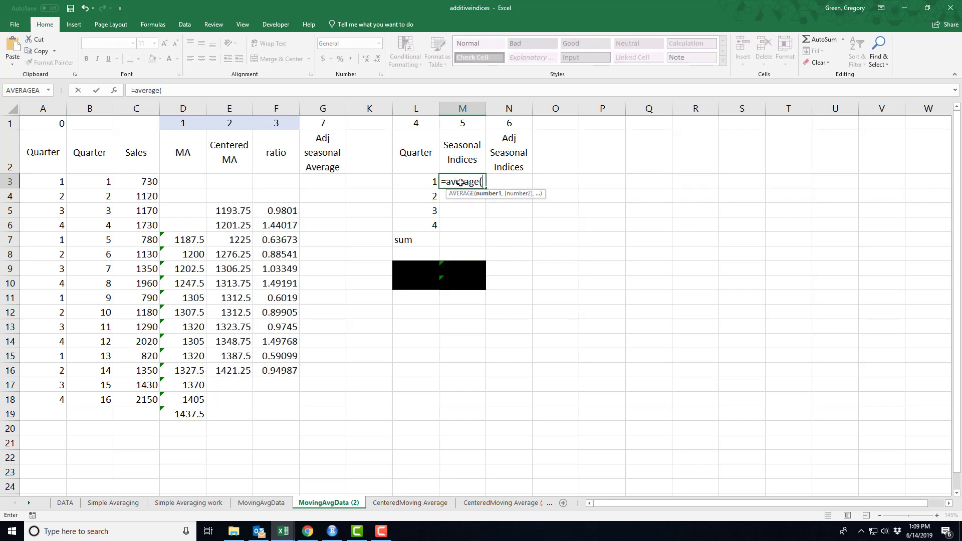
drag(49, 210, 38, 364)
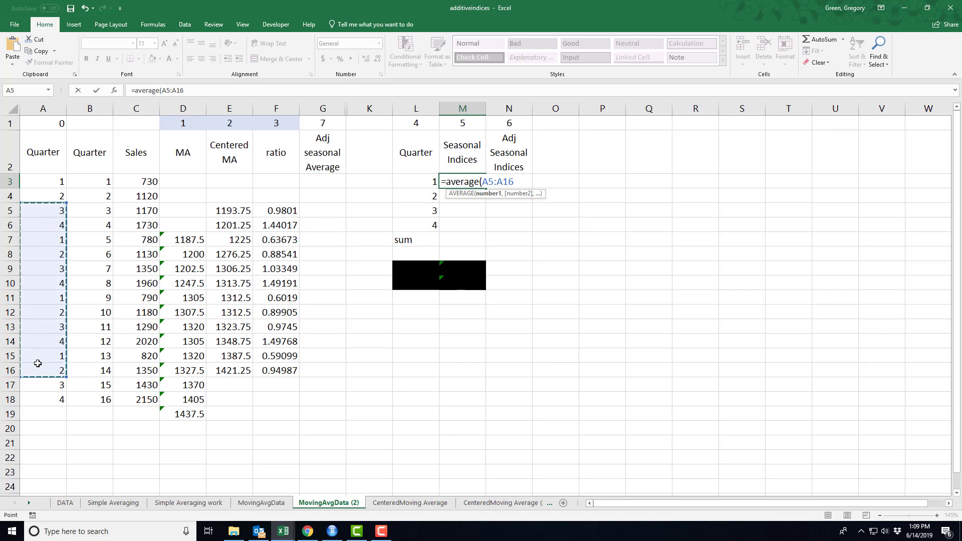
key(F4)
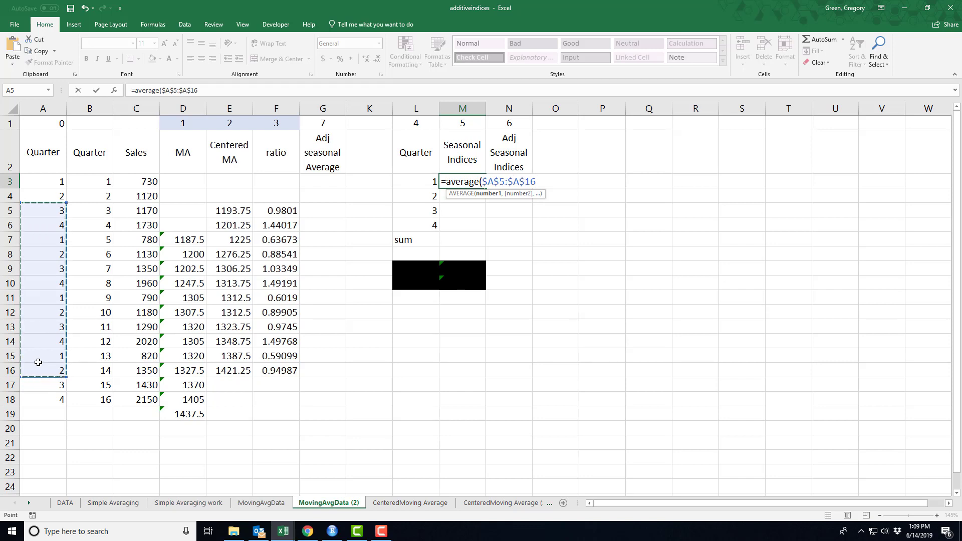
Complete M3 as =AVERAGE($A$5:$A$16,L3,$F$5:$F$16) and reopen it for editing
text(,)
click(405, 181)
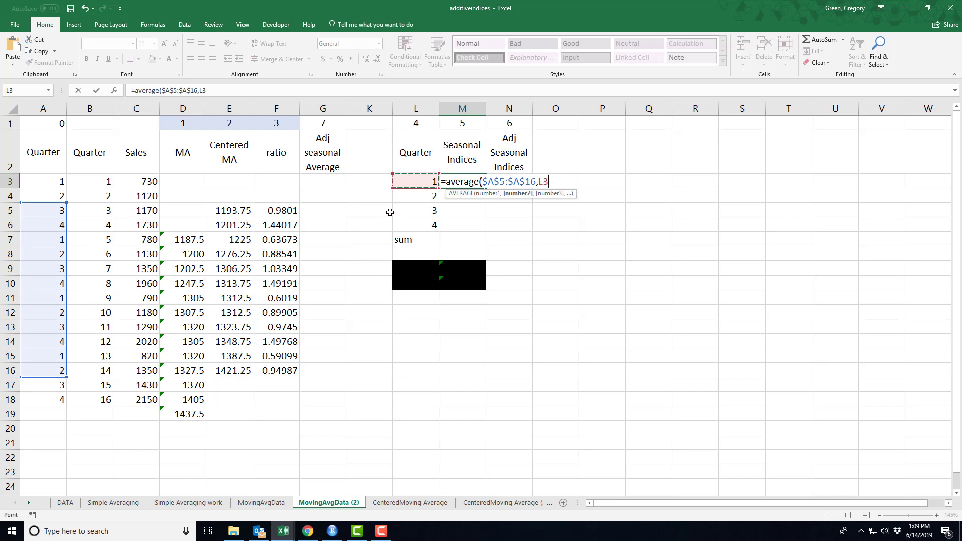
text(,)
drag(285, 212, 272, 370)
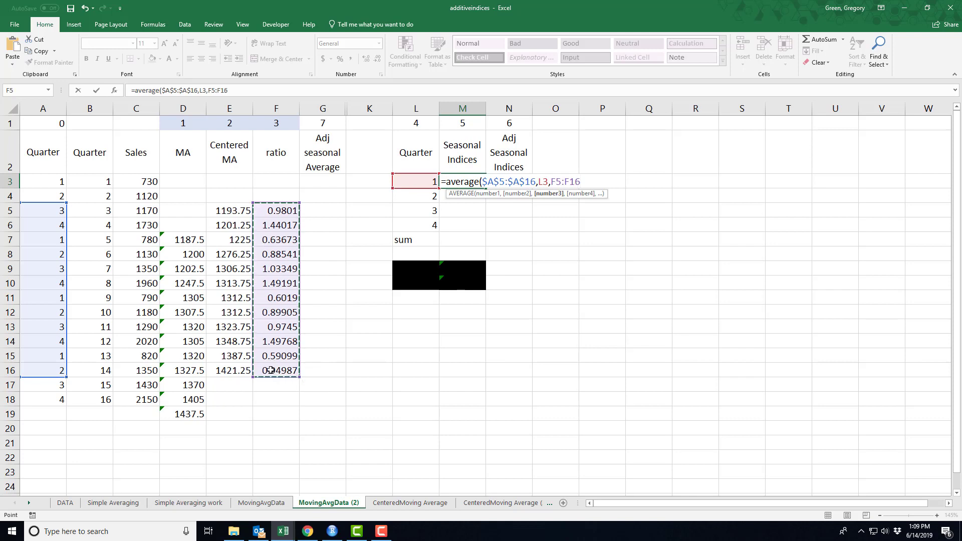
key(F4)
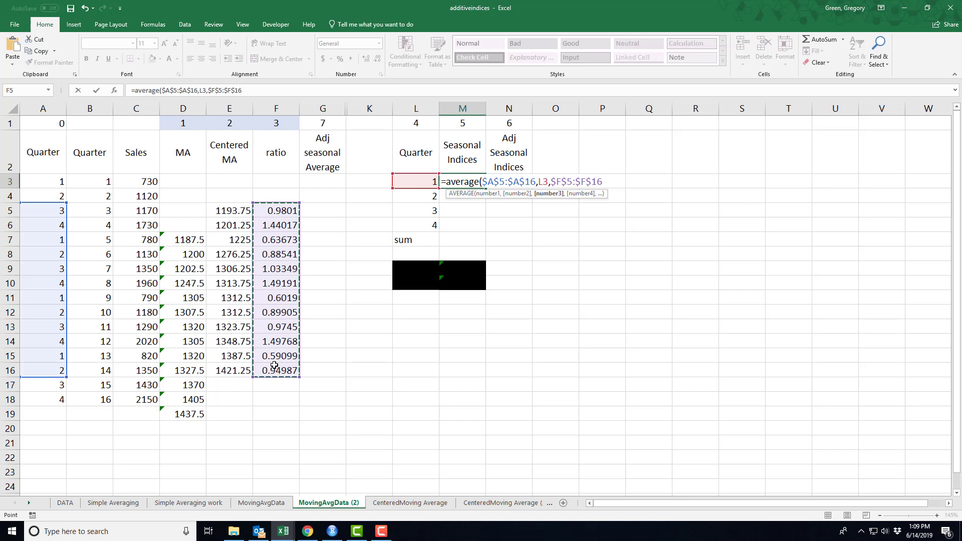
text())
key(Return)
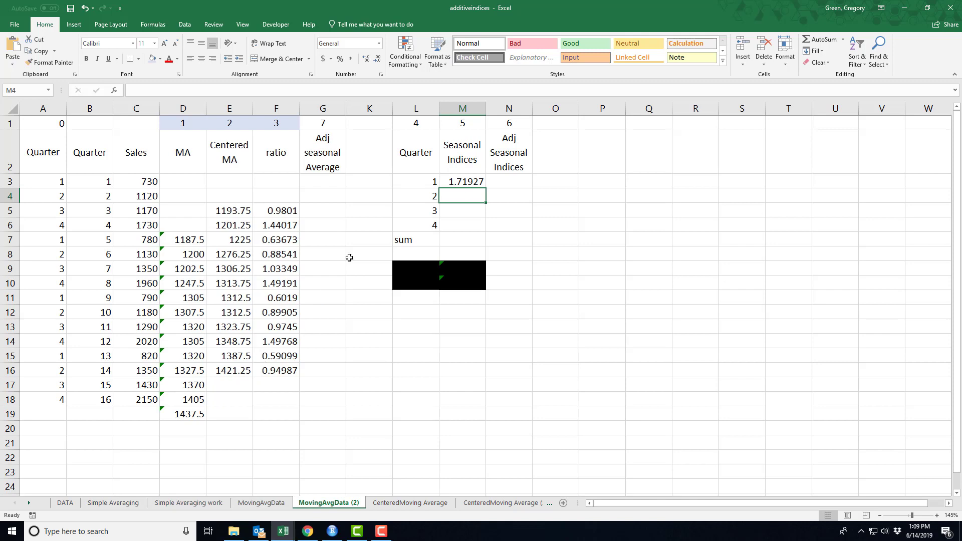
click(460, 182)
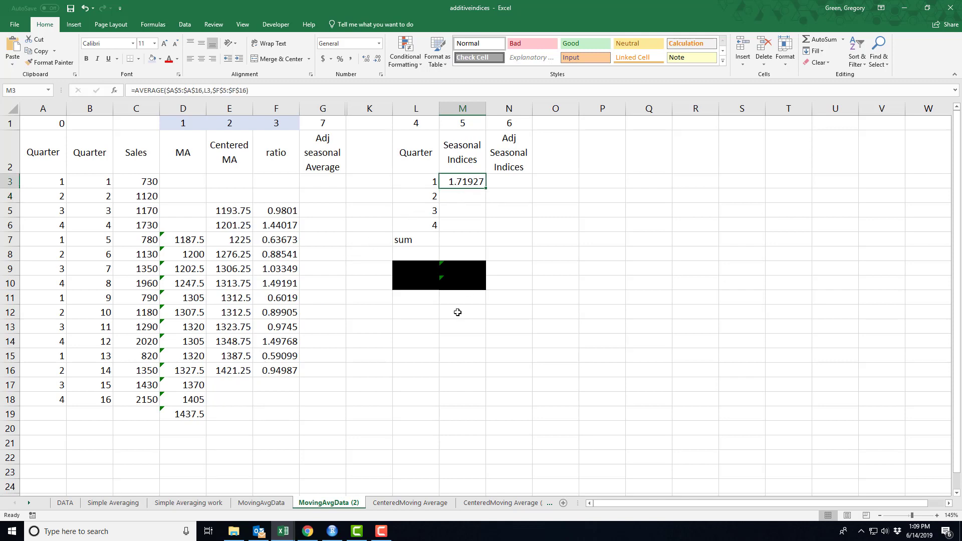
key(F2)
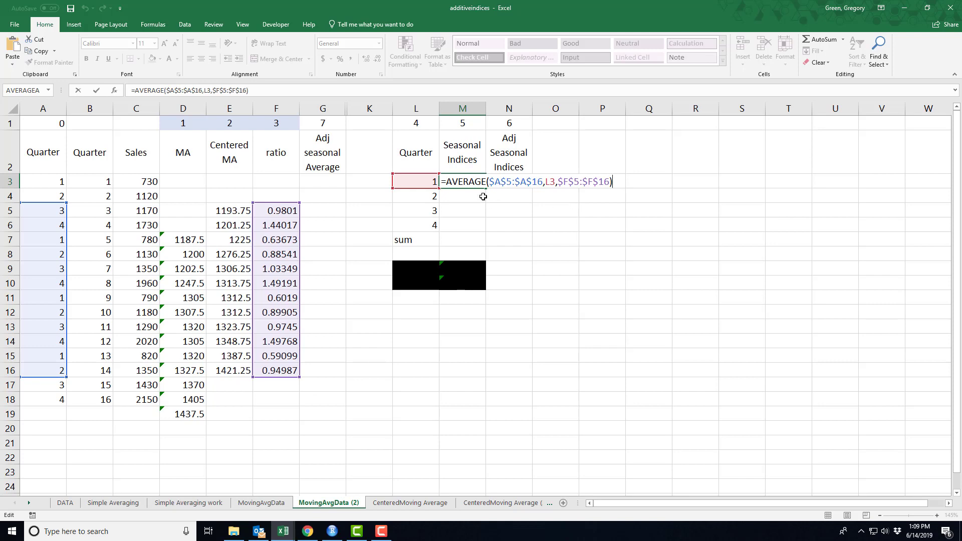
Change M3's function from AVERAGE to AVERAGEIF, giving 0.60988
click(487, 182)
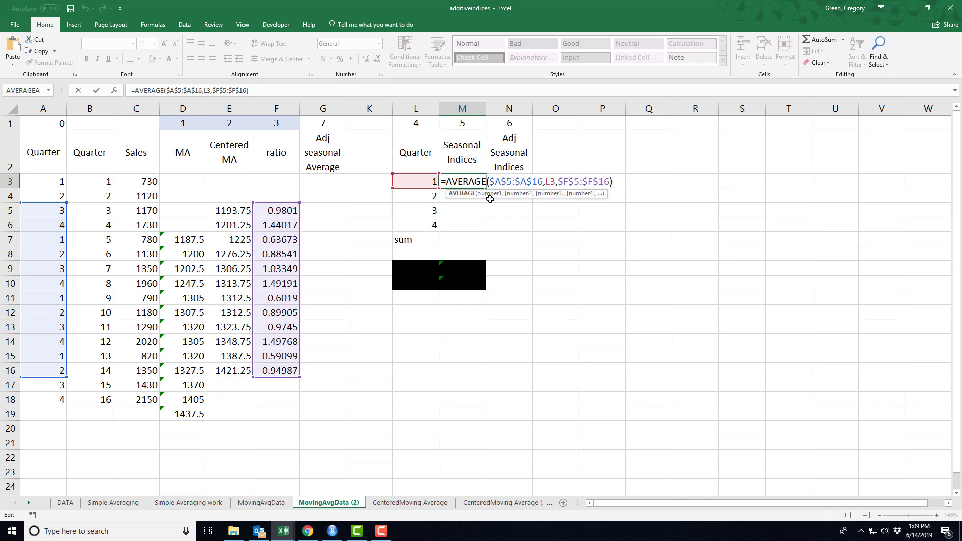
text(if)
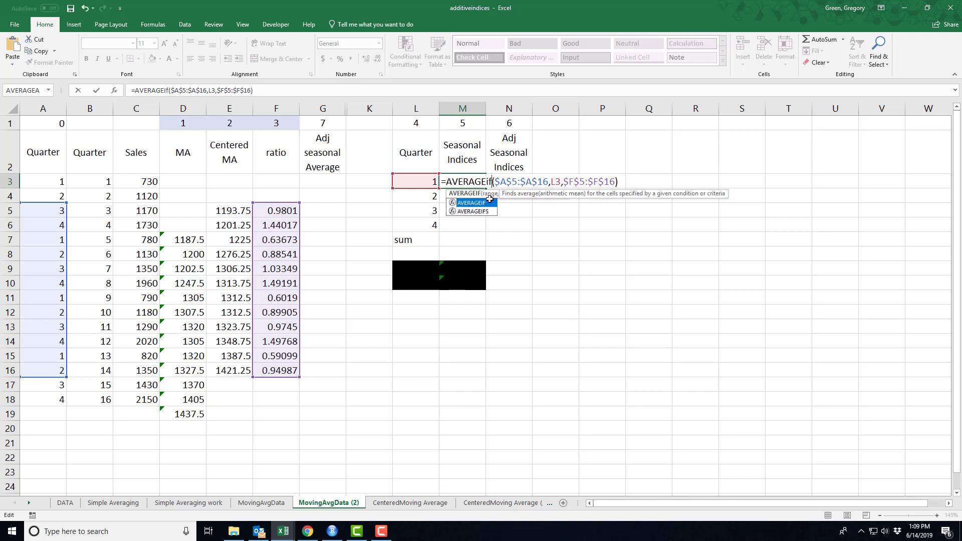
key(Return)
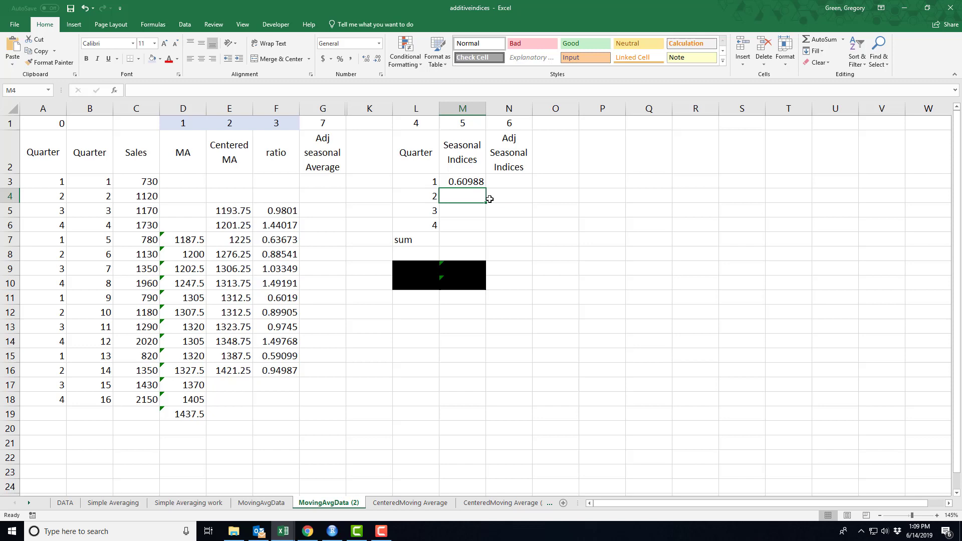
click(470, 184)
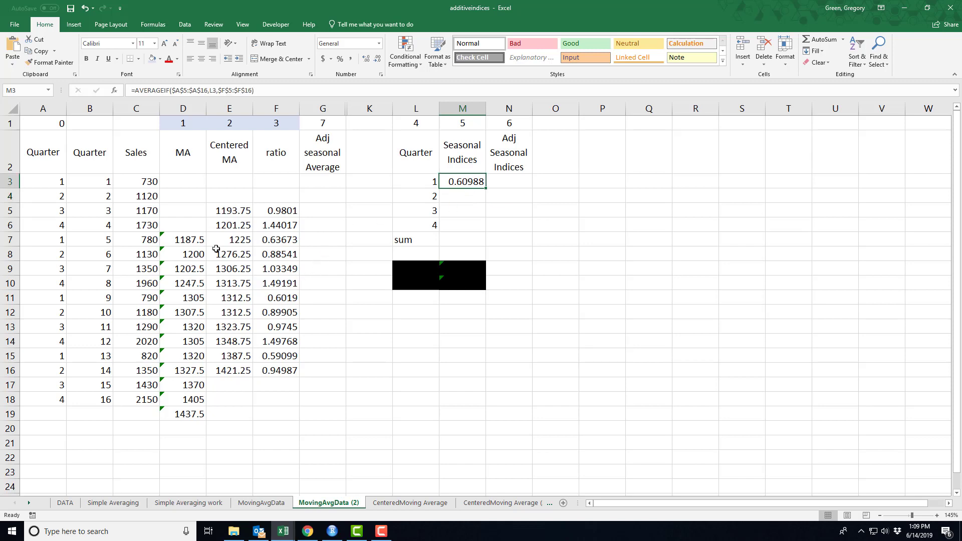
Shade the quarter-1 ratios F7, F11 and F15 light blue
click(279, 244)
ctrl+click(284, 299)
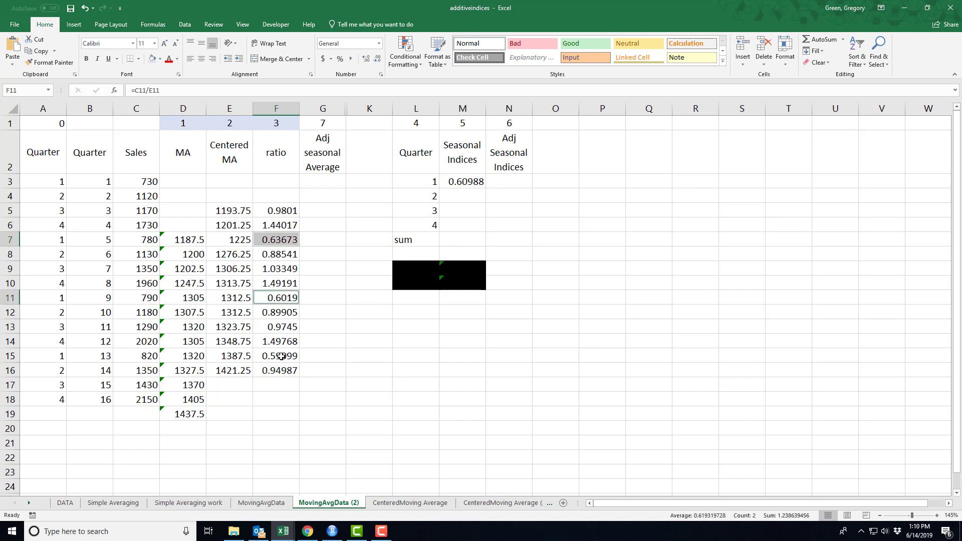
ctrl+click(281, 357)
click(152, 58)
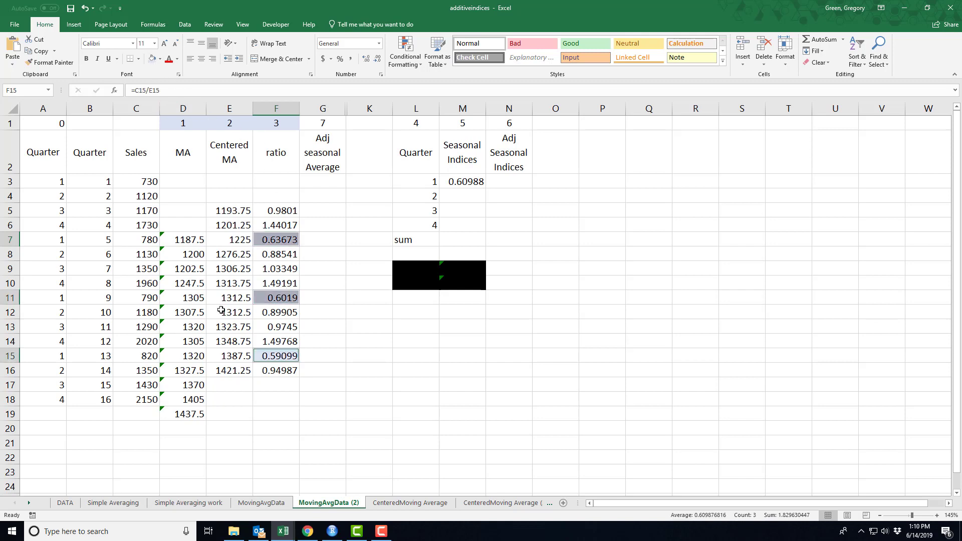
click(341, 408)
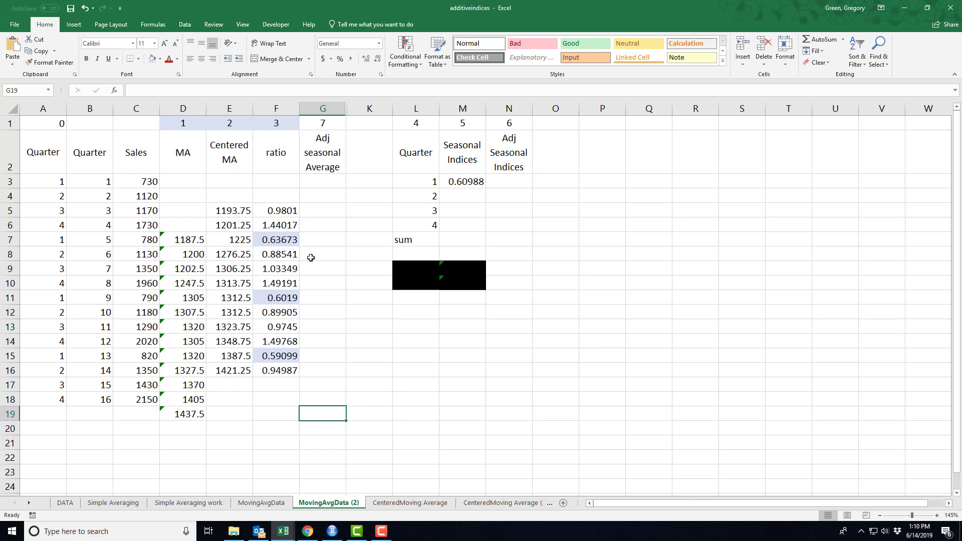
click(465, 182)
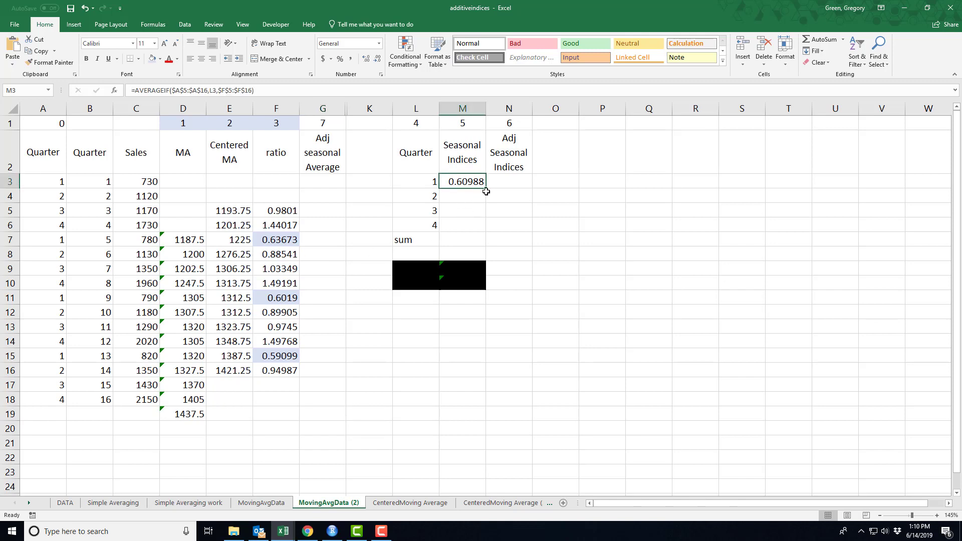
Copy the AVERAGEIF formula from M3 down to M6 and check M4 and M5
drag(485, 189, 482, 229)
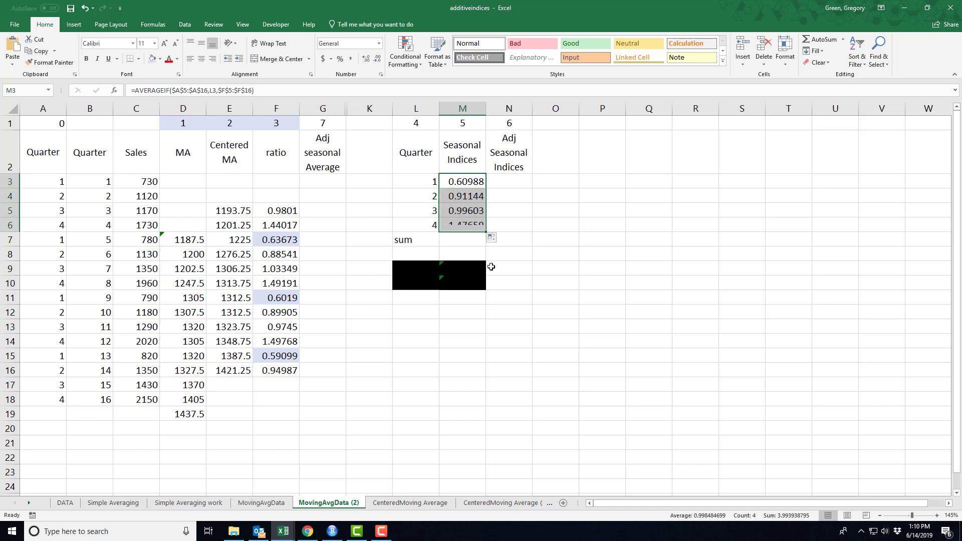
click(462, 198)
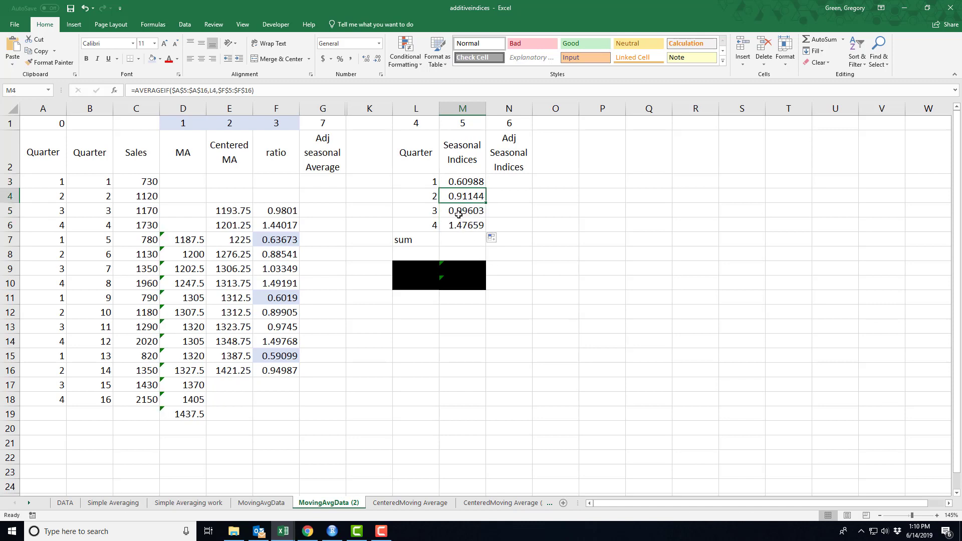
click(459, 214)
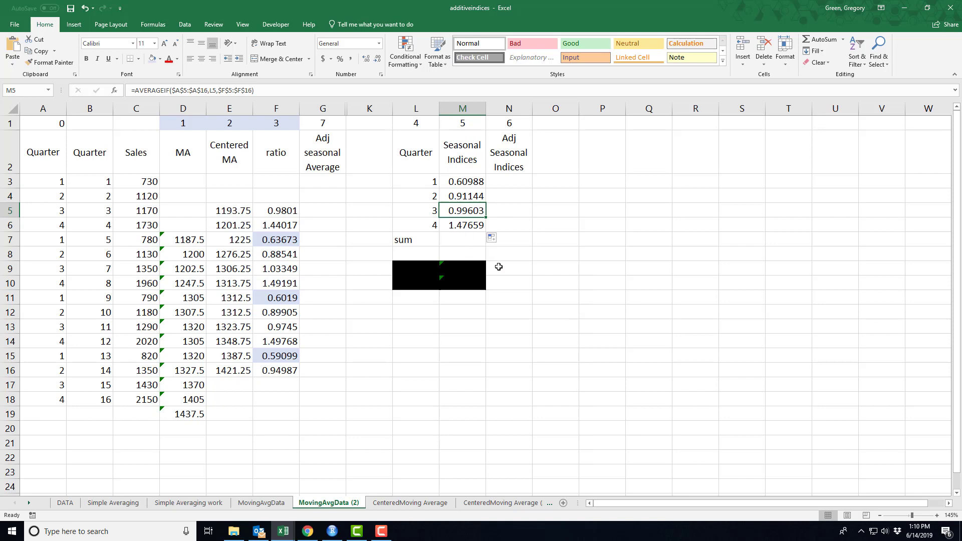
Enter =SUM(M3:M6) in M7, totalling 3.99394
click(456, 240)
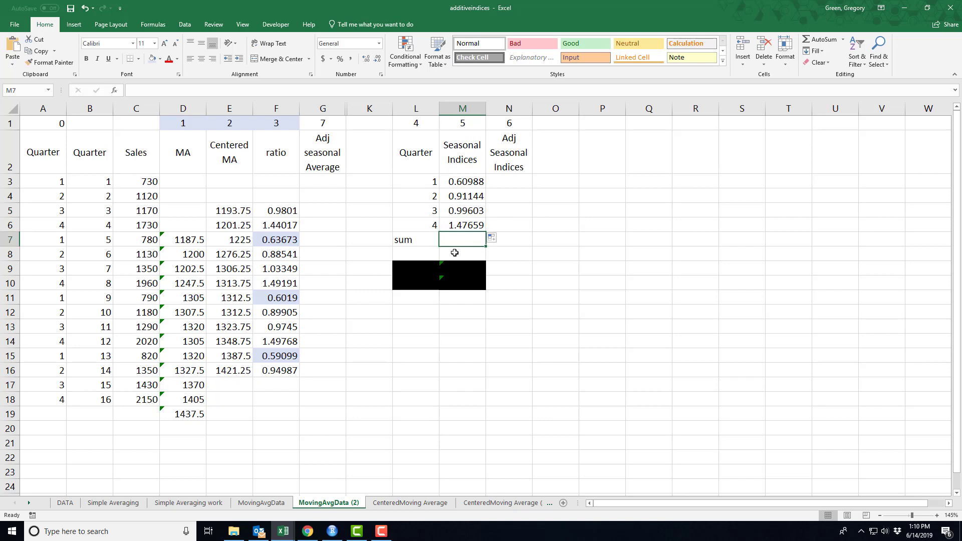
text(=sum()
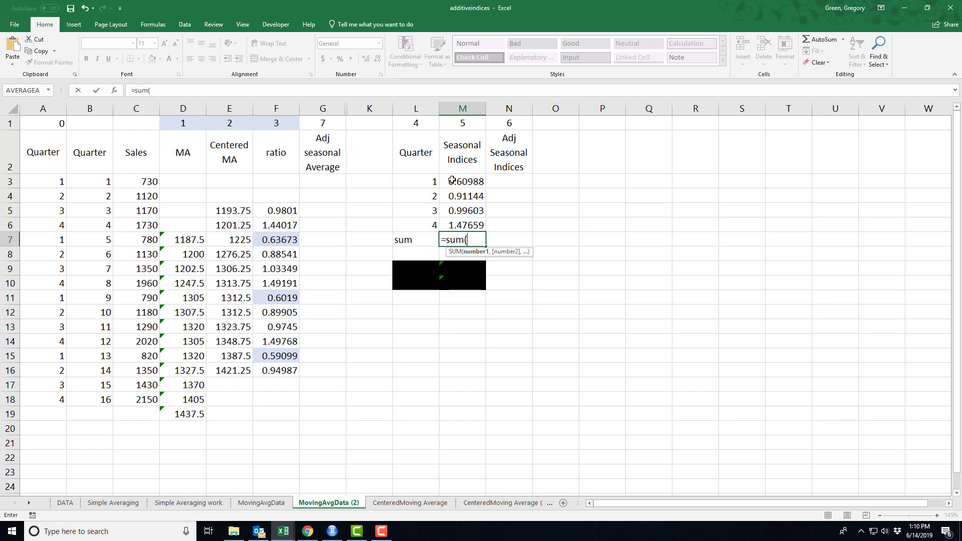
drag(453, 178, 452, 224)
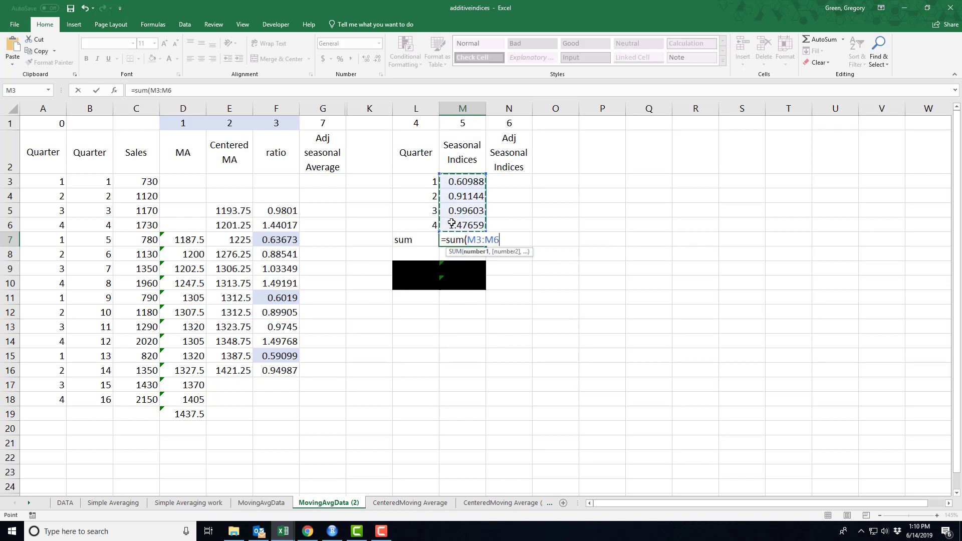
text())
key(Return)
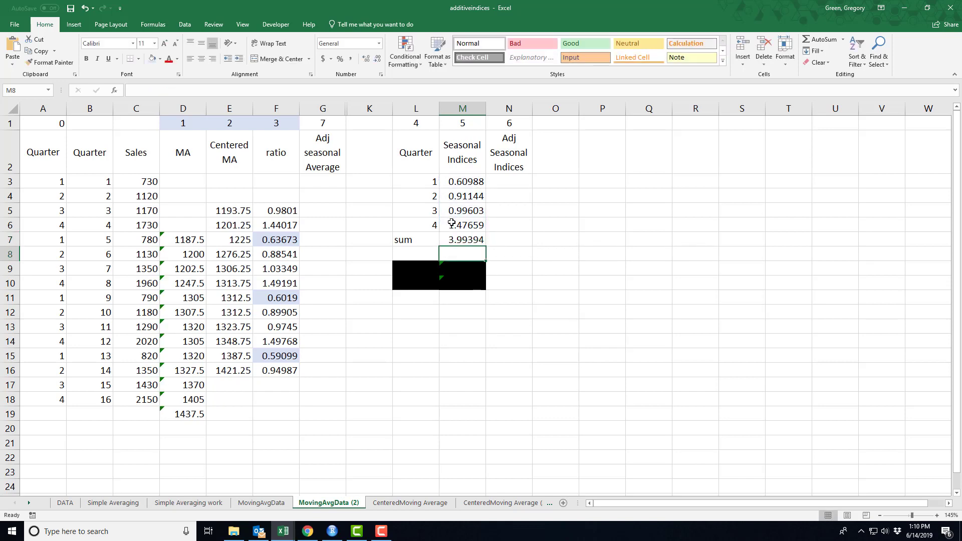
Enter =4*M3/$M$7 in N3 for quarter 1's adjusted index, 0.6108
click(506, 182)
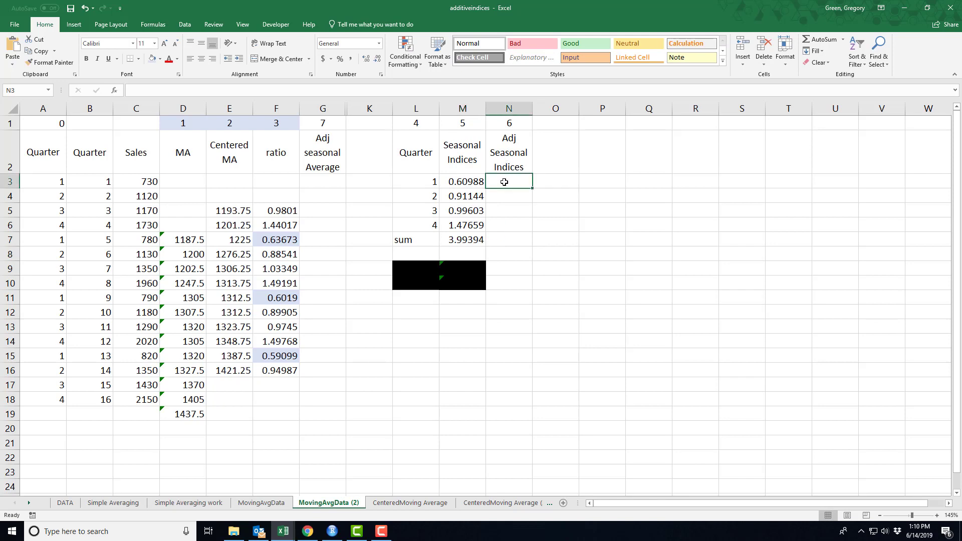
text(=)
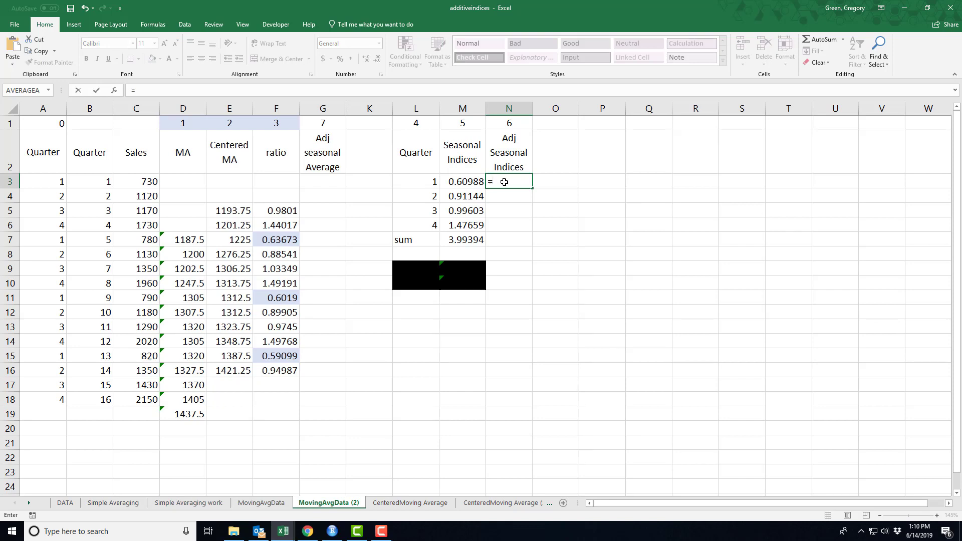
text(4*)
click(466, 181)
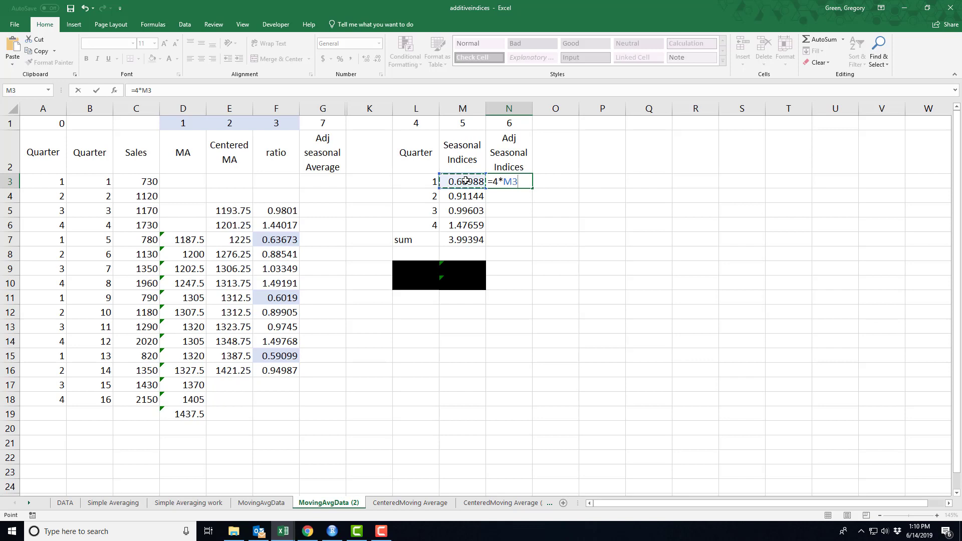
text(/)
click(456, 241)
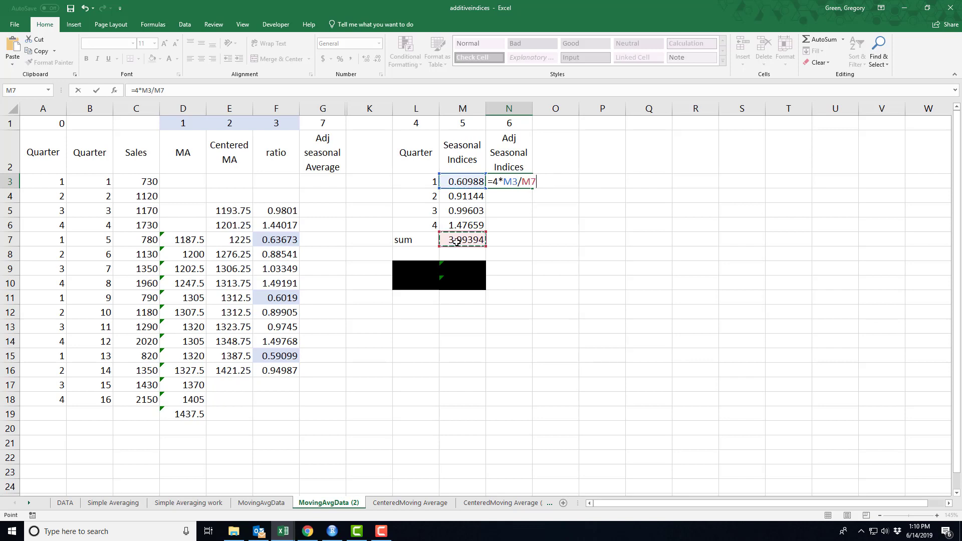
key(F4)
key(Return)
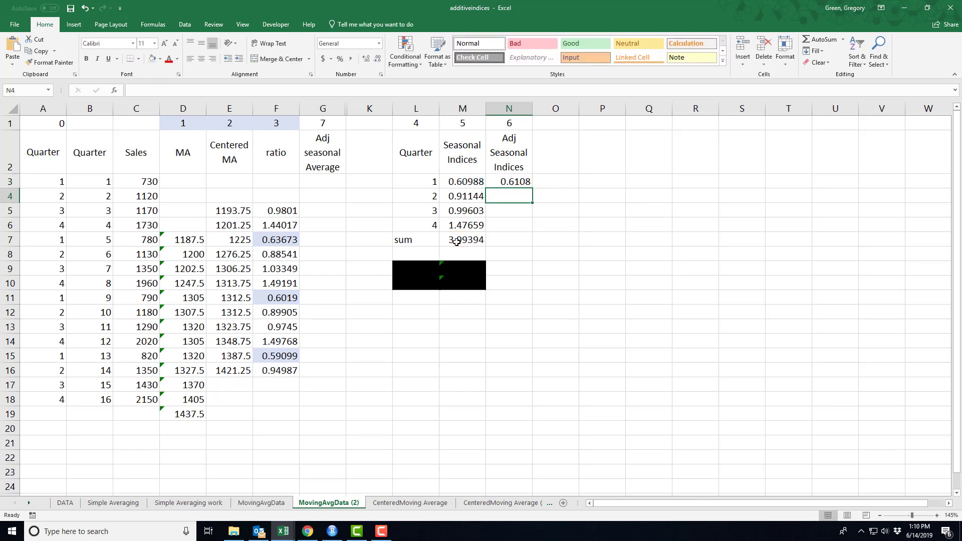
Copy the adjusted index down to N6, giving 0.91282, 0.99755 and 1.47883
click(516, 183)
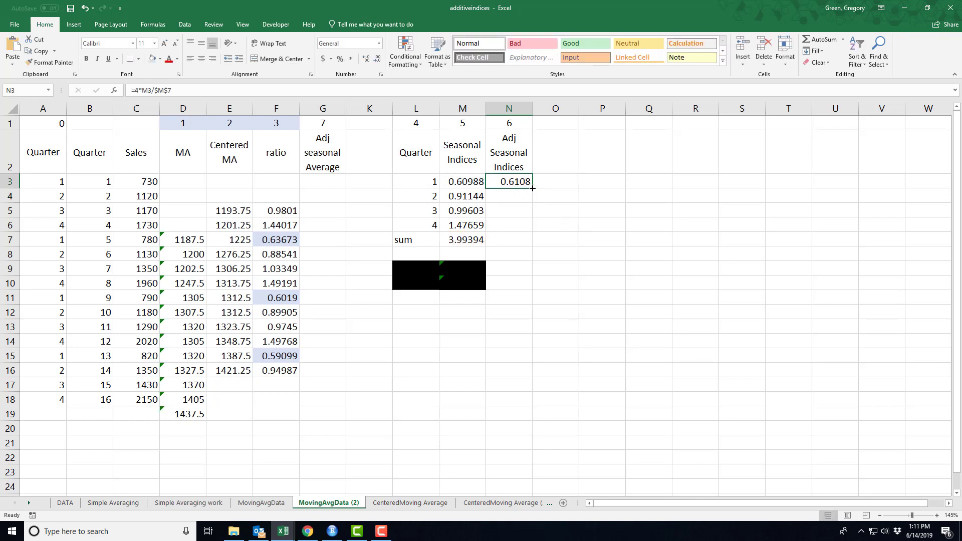
drag(532, 188, 531, 229)
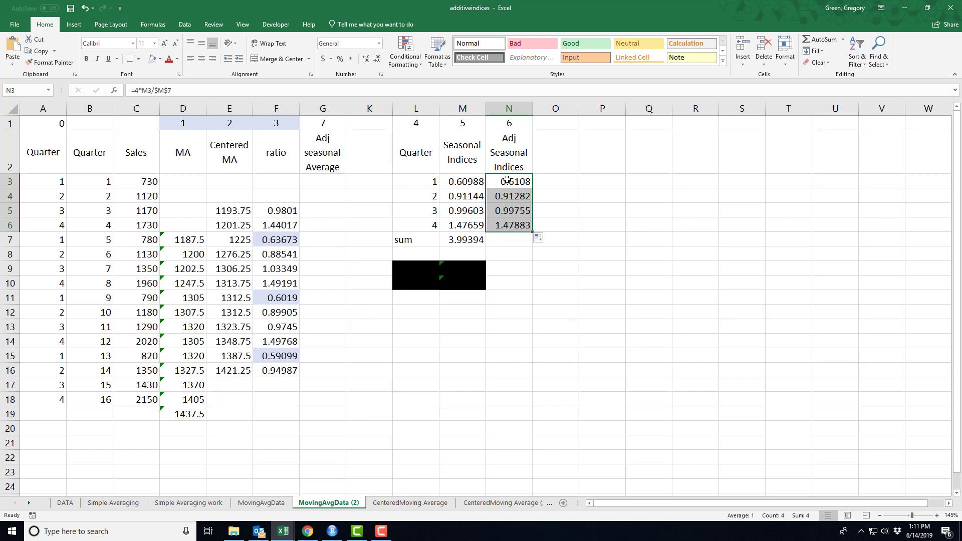
click(321, 186)
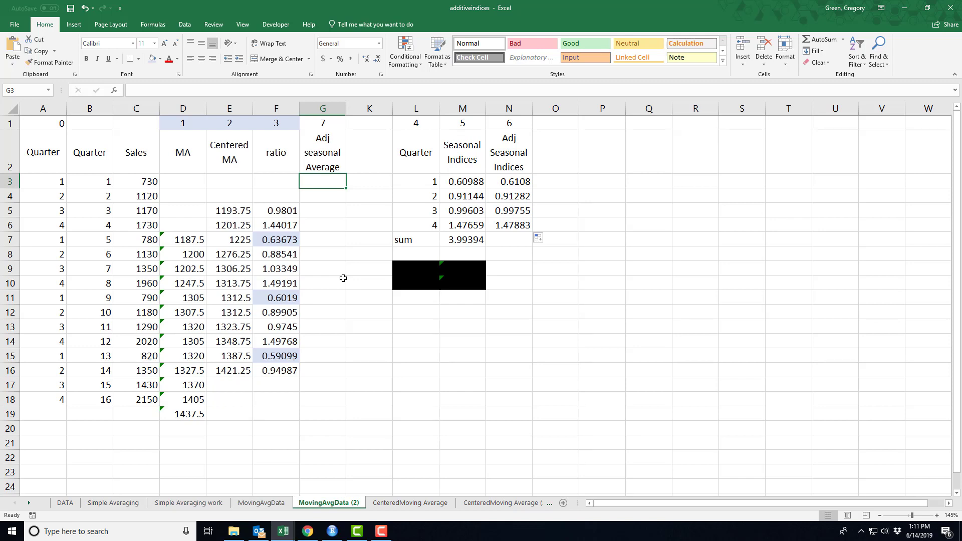
Build =VLOOKUP(A3,$L$3:$N$6,3,FALSE) in G3 to fetch quarter 1's adjusted index
text(=vl)
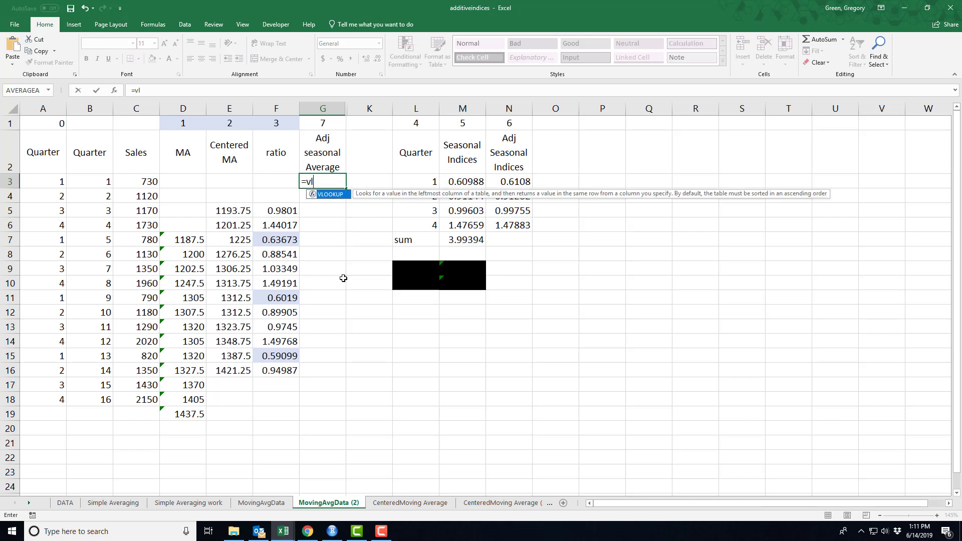
text(ookup()
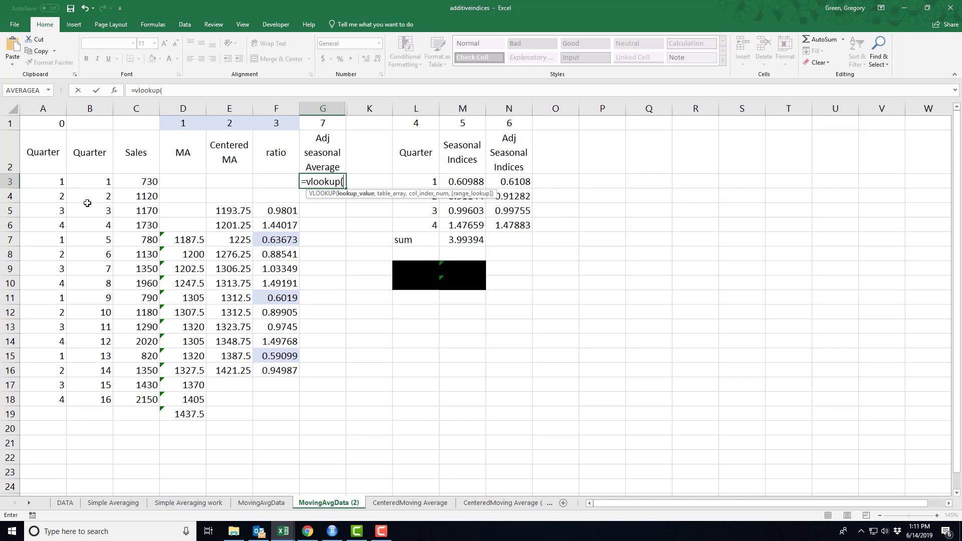
click(32, 180)
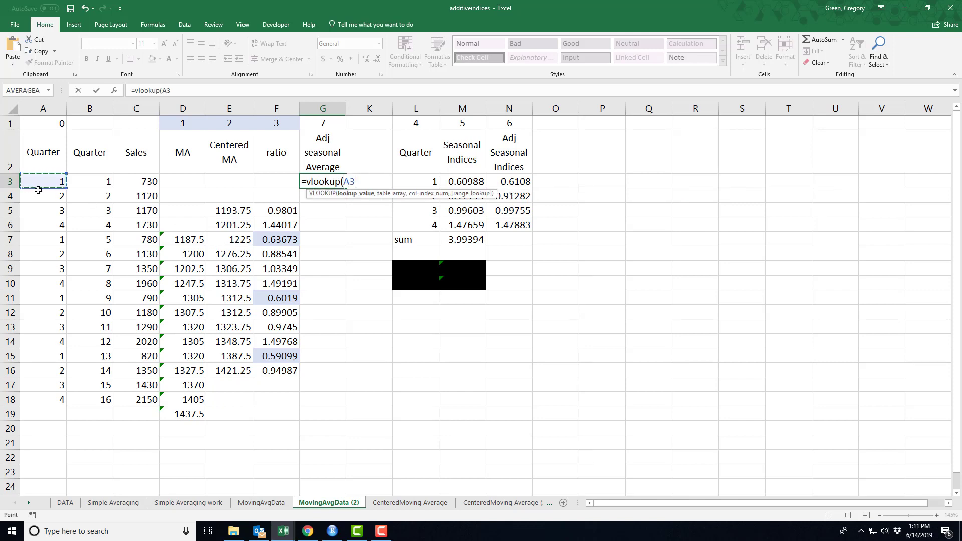
text(,)
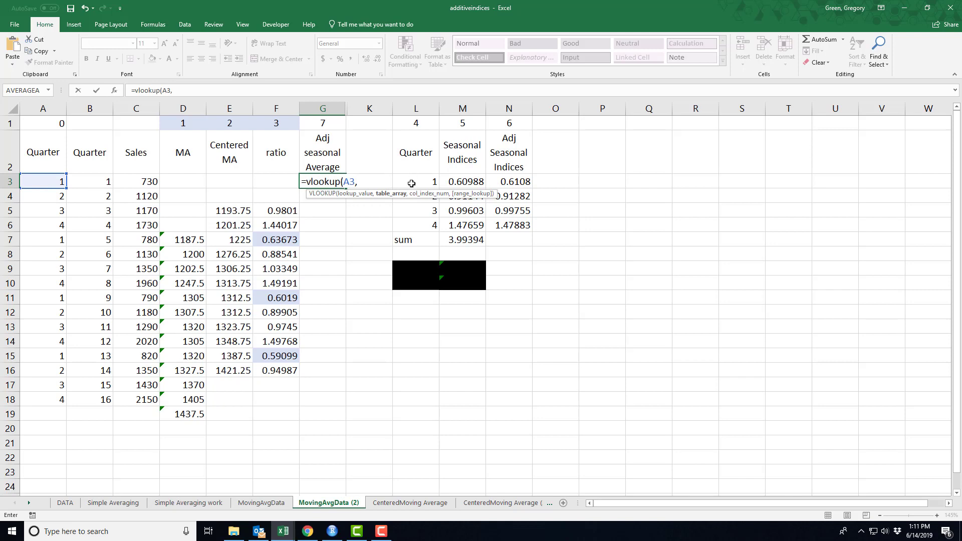
mouse_move(410, 182)
mouse_down()
mouse_move(508, 210)
mouse_move(503, 224)
mouse_up()
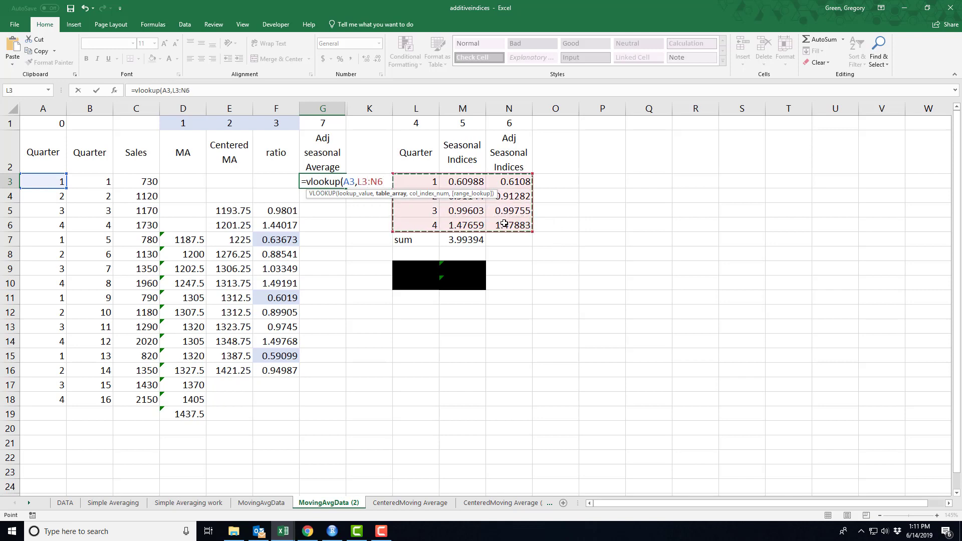
text(,)
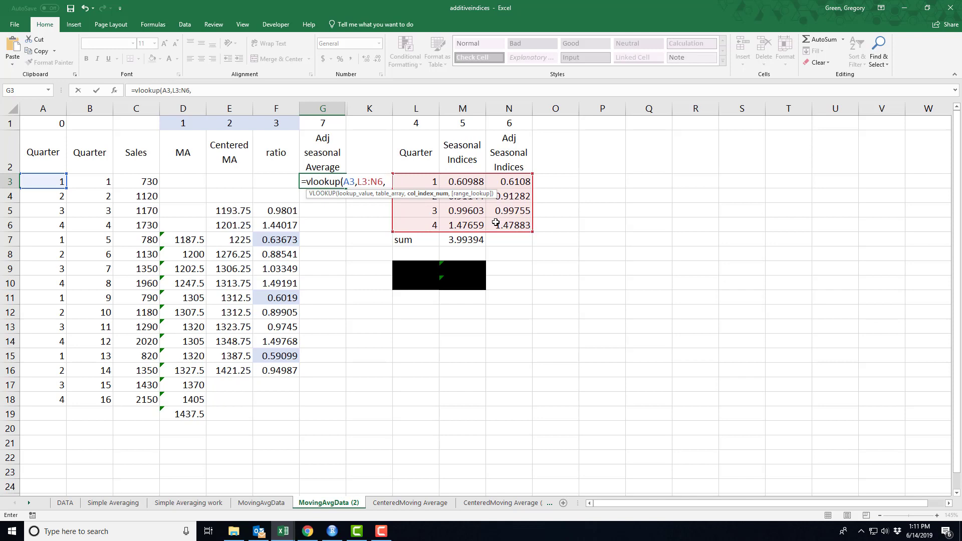
text(3,)
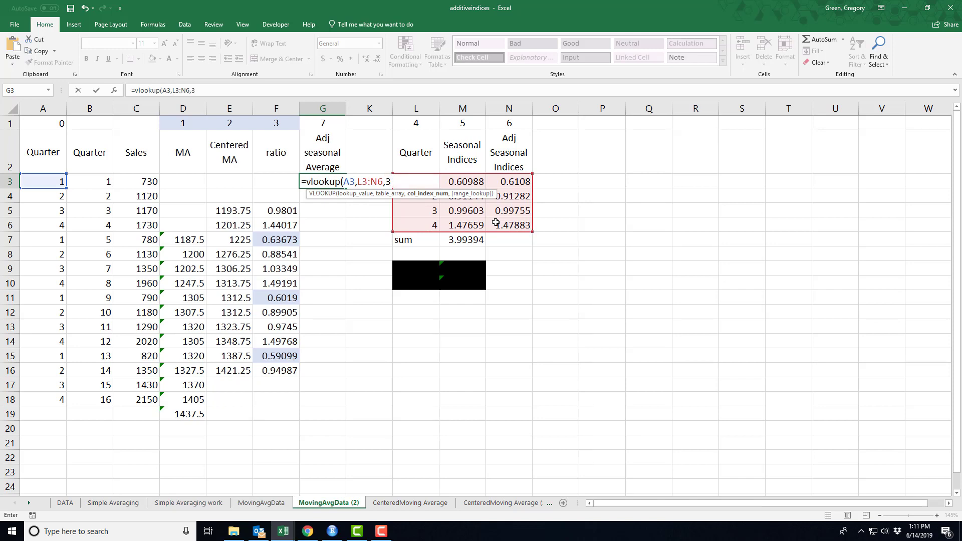
text(FALSE))
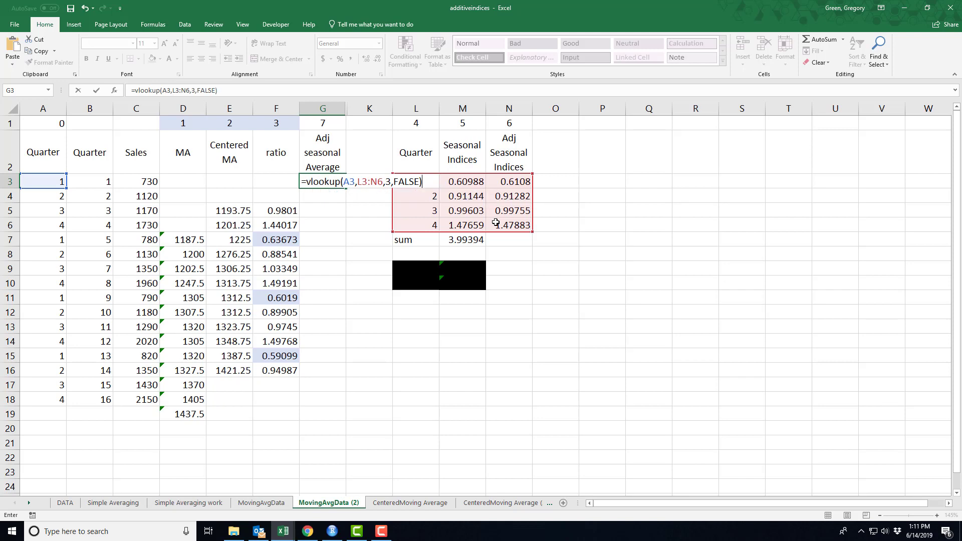
click(363, 183)
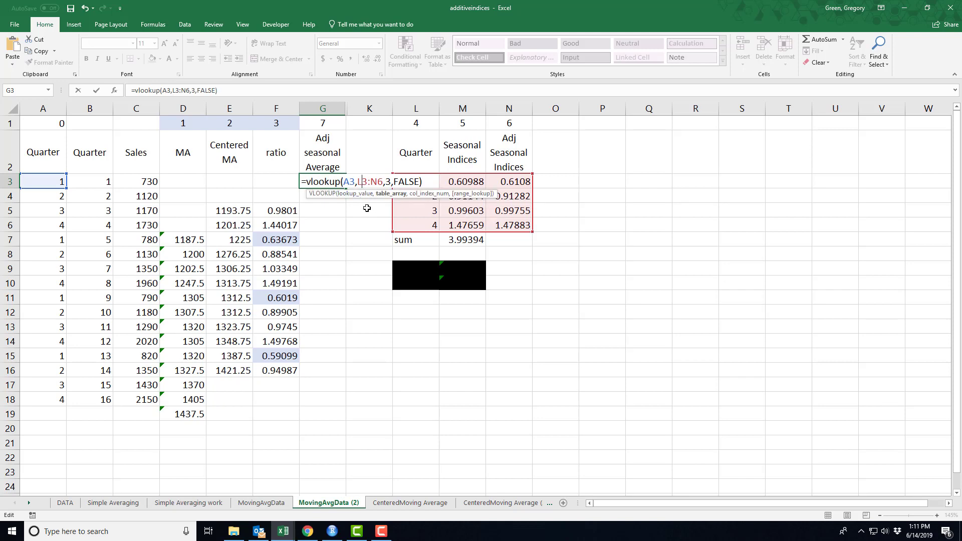
key(F4)
click(388, 182)
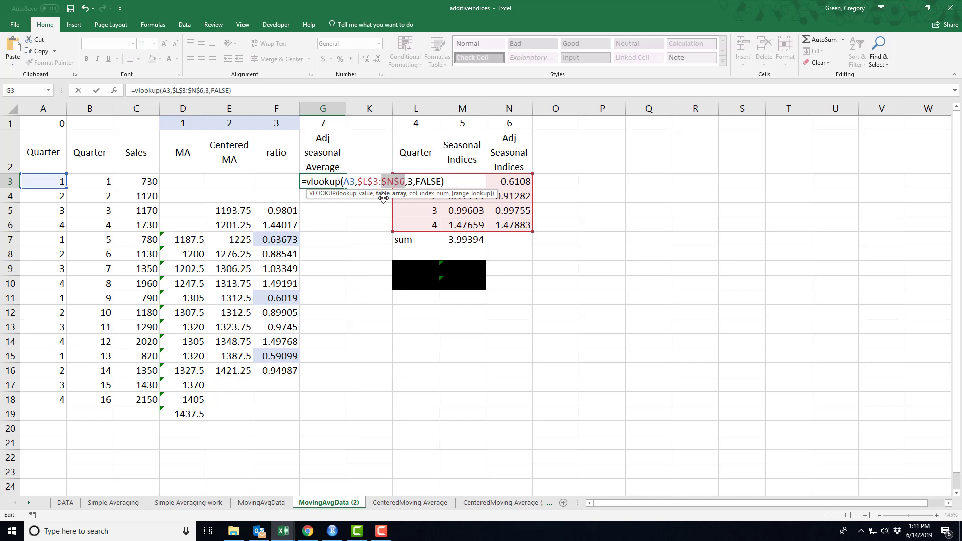
key(F4)
Commit G3's lookup and copy it down to G18, repeating the four adjusted indices
key(Return)
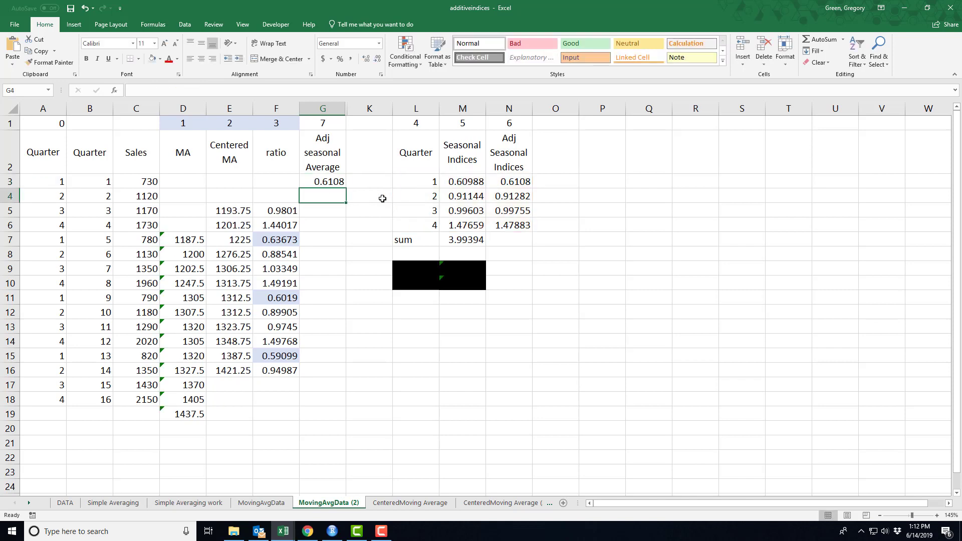
click(53, 182)
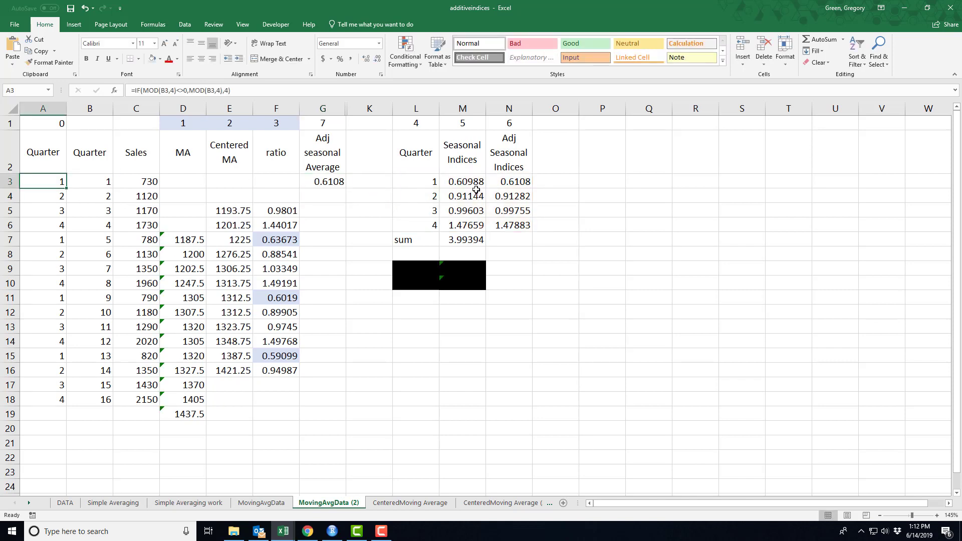
click(334, 186)
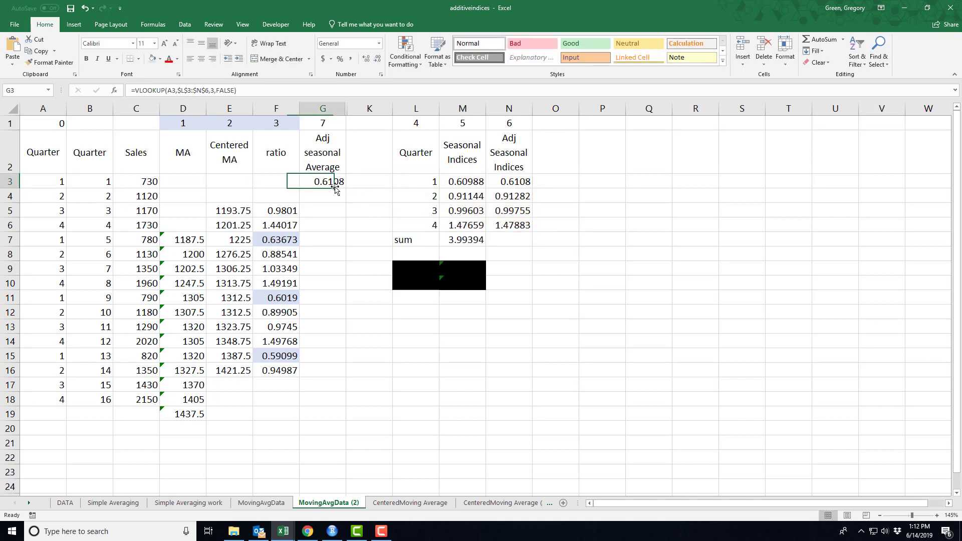
drag(335, 187, 342, 409)
click(366, 401)
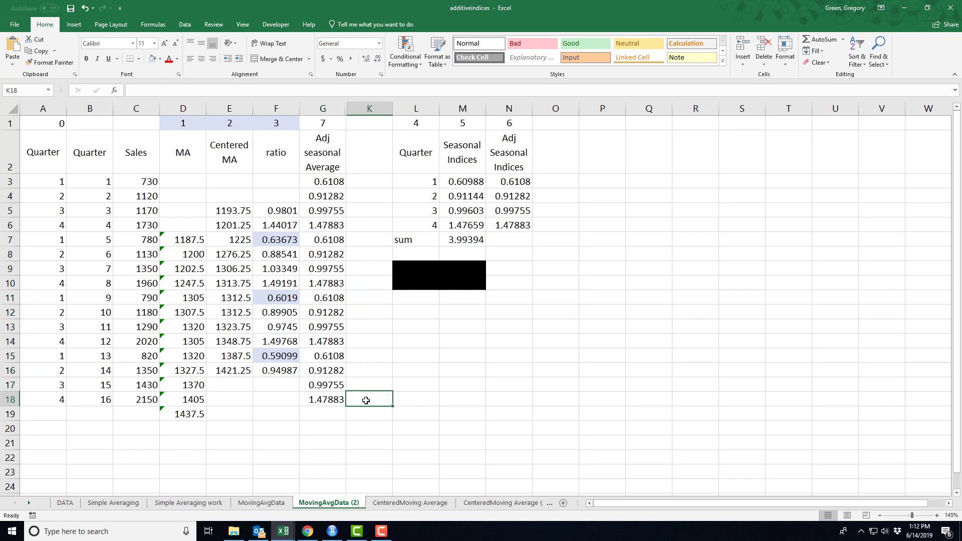